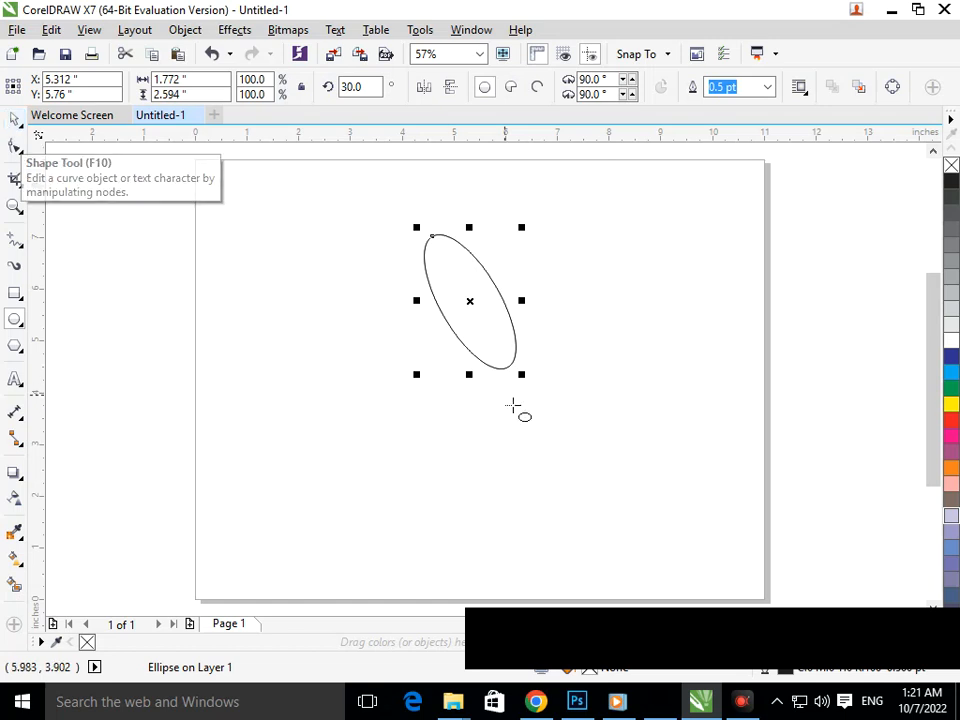
Step: Duplicate the tilted ellipse, mirror the copy horizontally, and position it so the upper ends of both ellipses overlap
click(14, 120)
drag(455, 309, 340, 337)
right_click(340, 337)
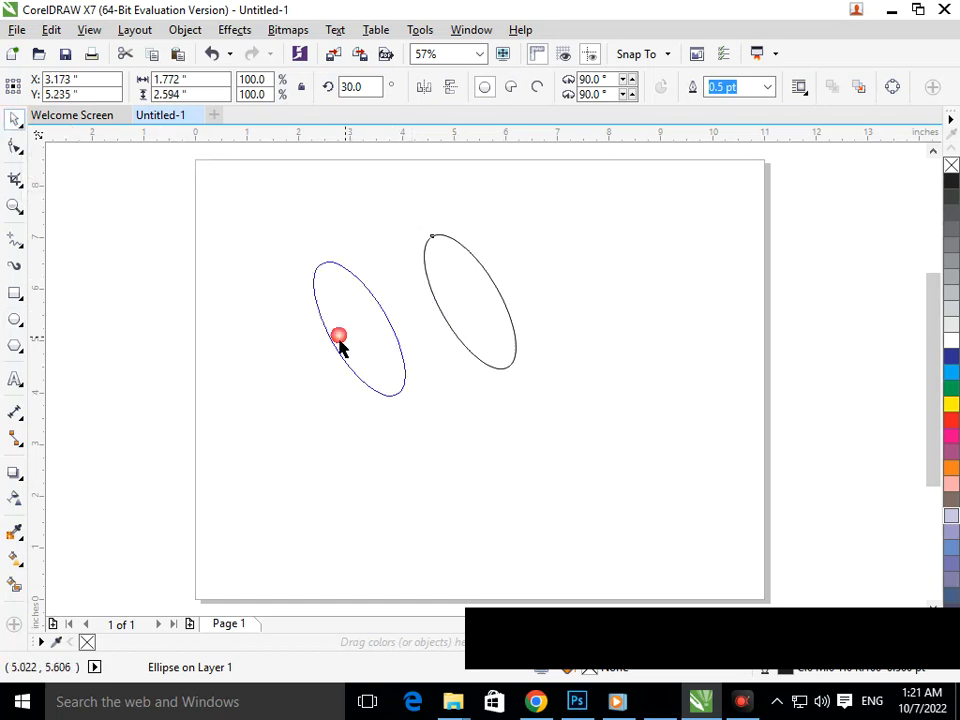
click(420, 89)
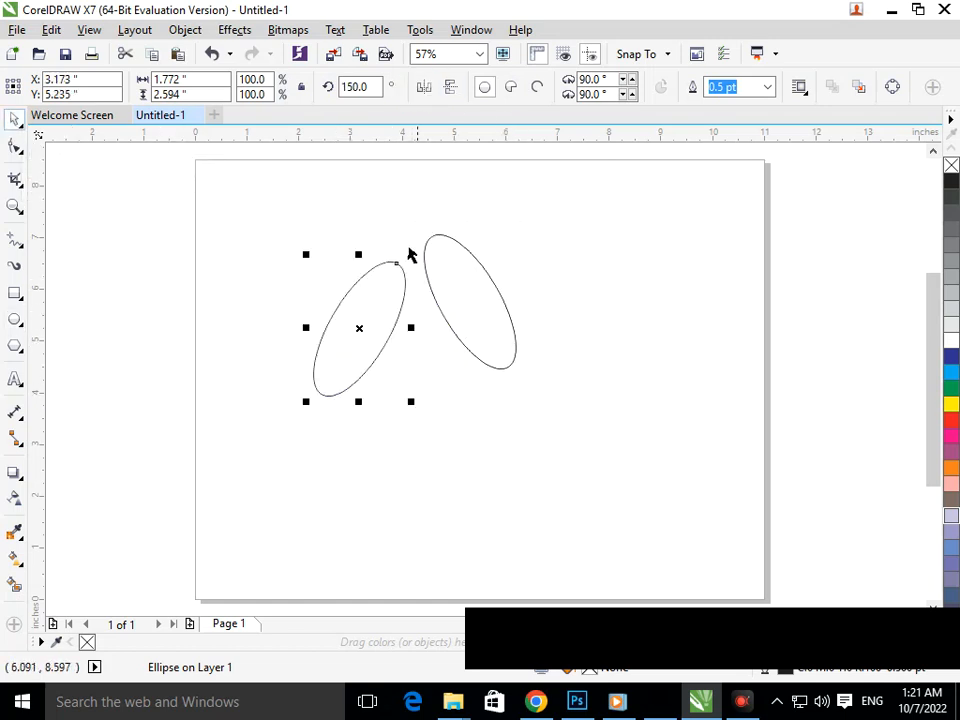
drag(375, 341, 424, 315)
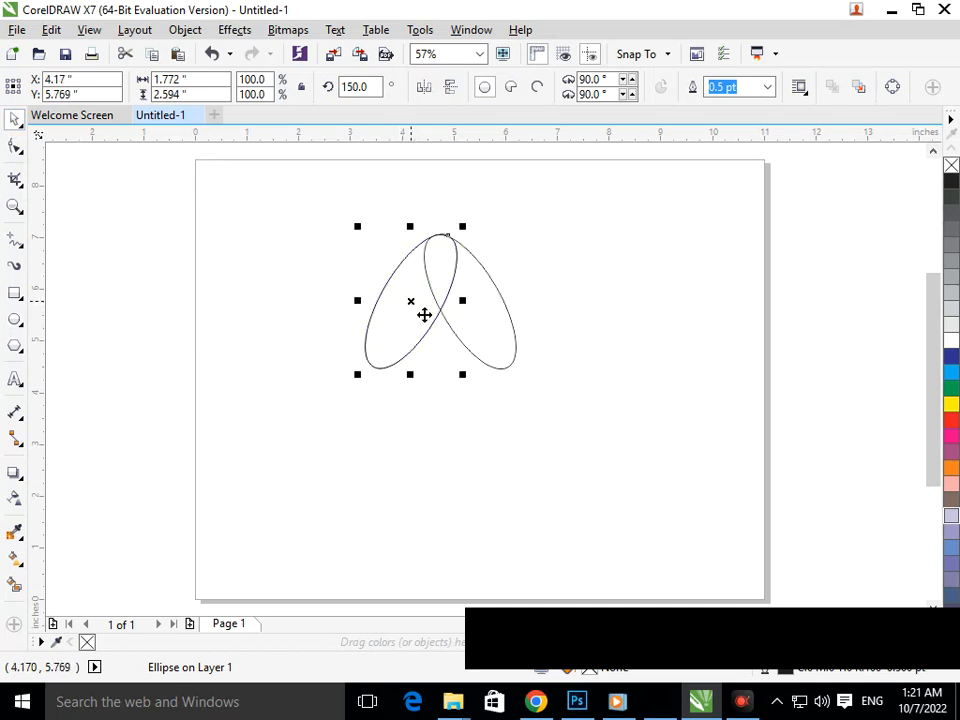
Step: Add a third copy of the ellipse rotated to 90° and place it across the lower ends of the other two
drag(378, 90, 187, 94)
text(90)
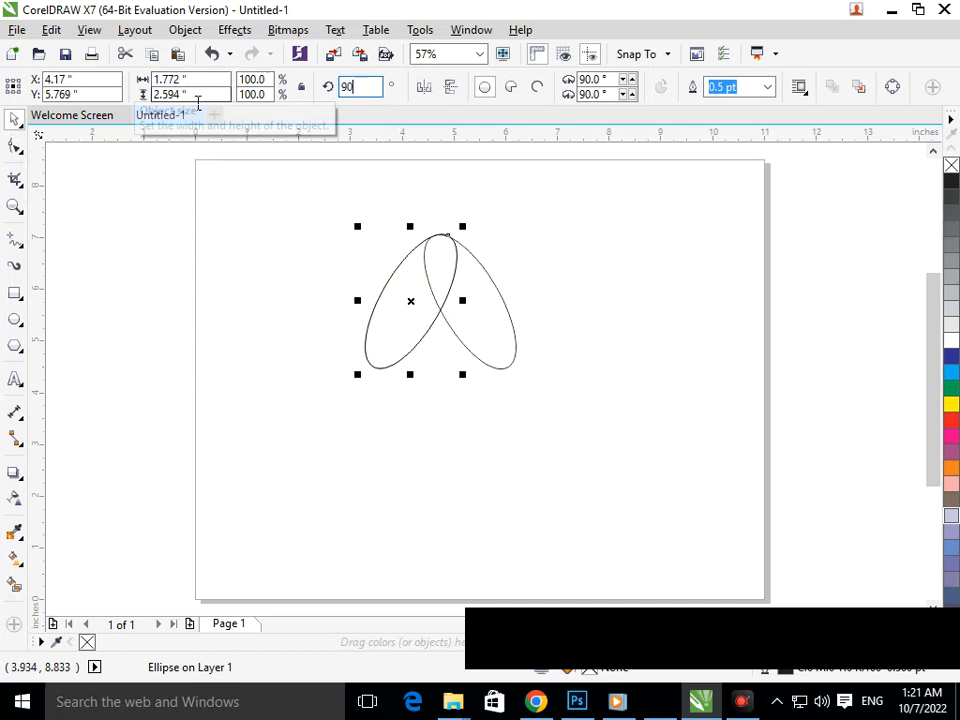
key(Return)
drag(425, 330, 454, 381)
click(515, 520)
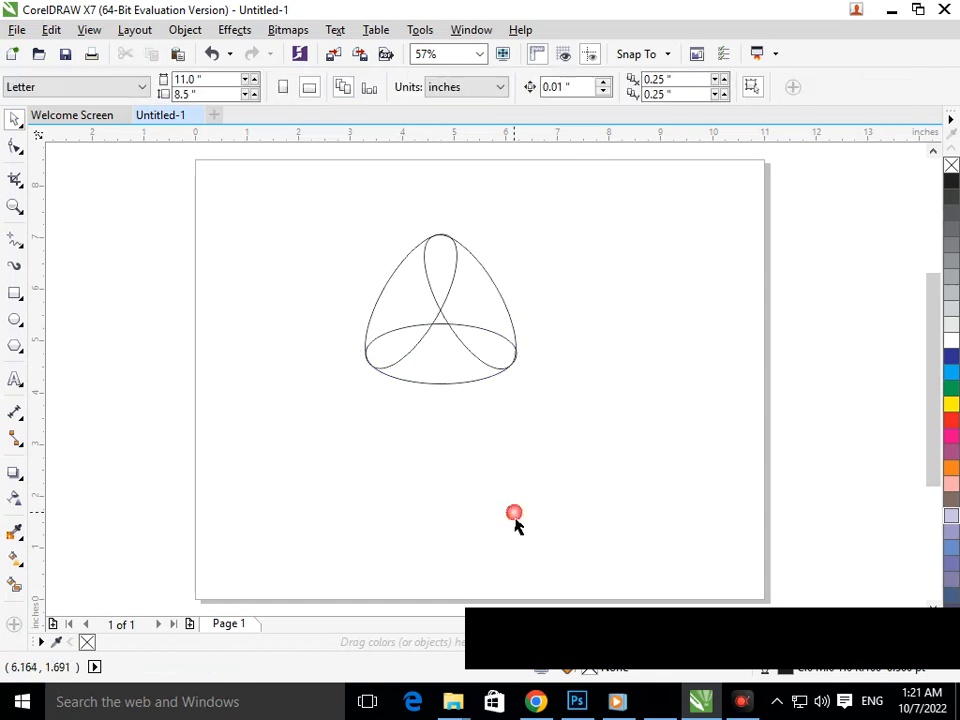
Step: Try to remove the inner overlapping segments of the three ellipses with Virtual Segment Delete
click(22, 187)
click(80, 158)
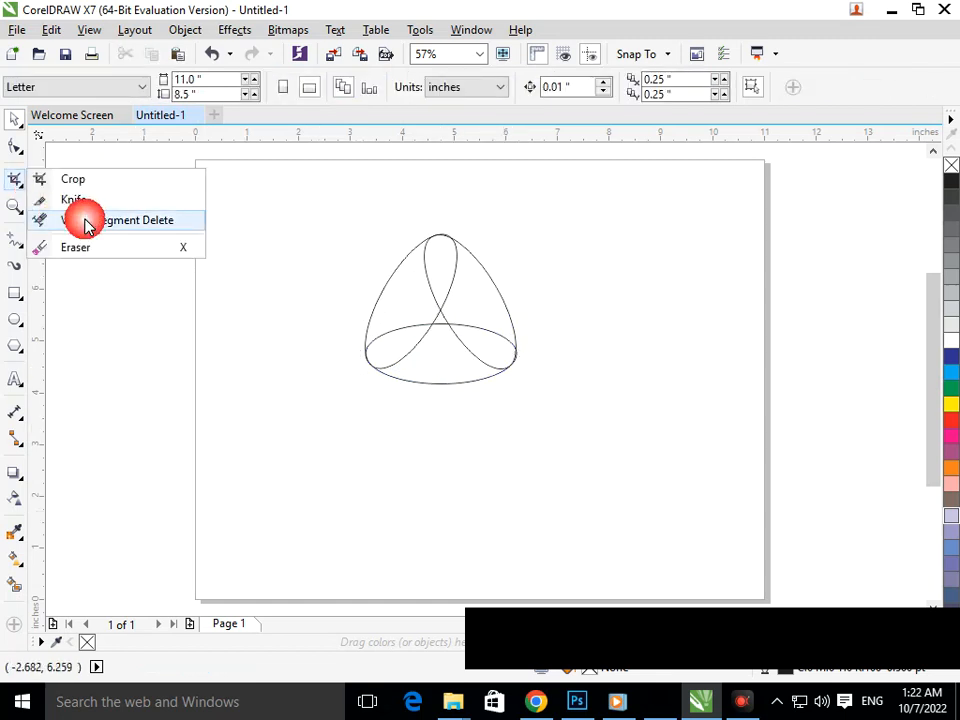
click(456, 290)
click(421, 355)
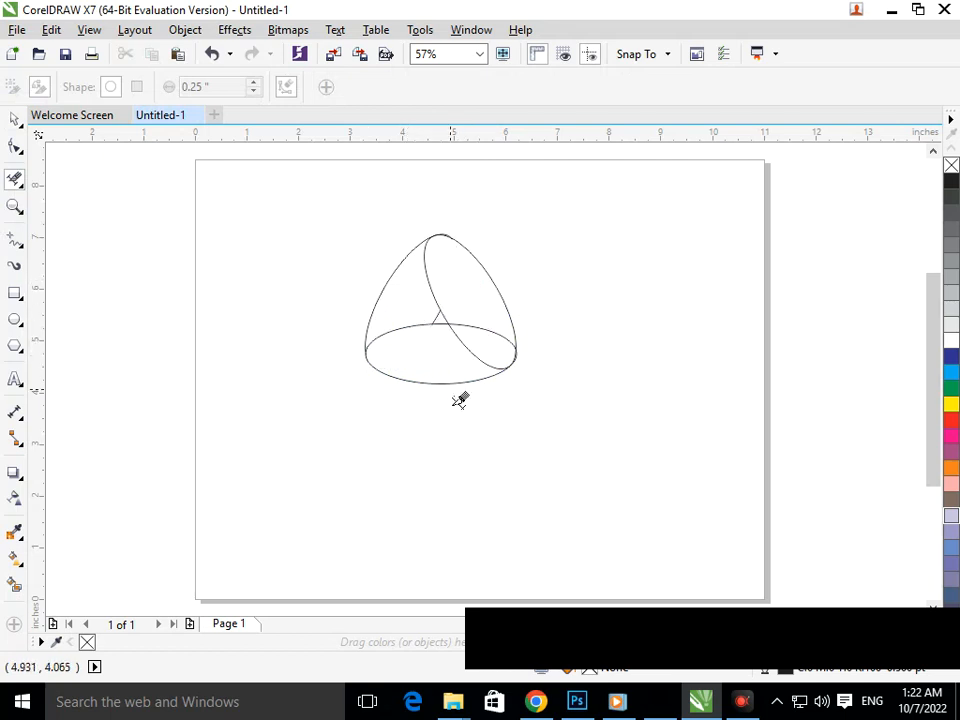
key(ctrl+z)
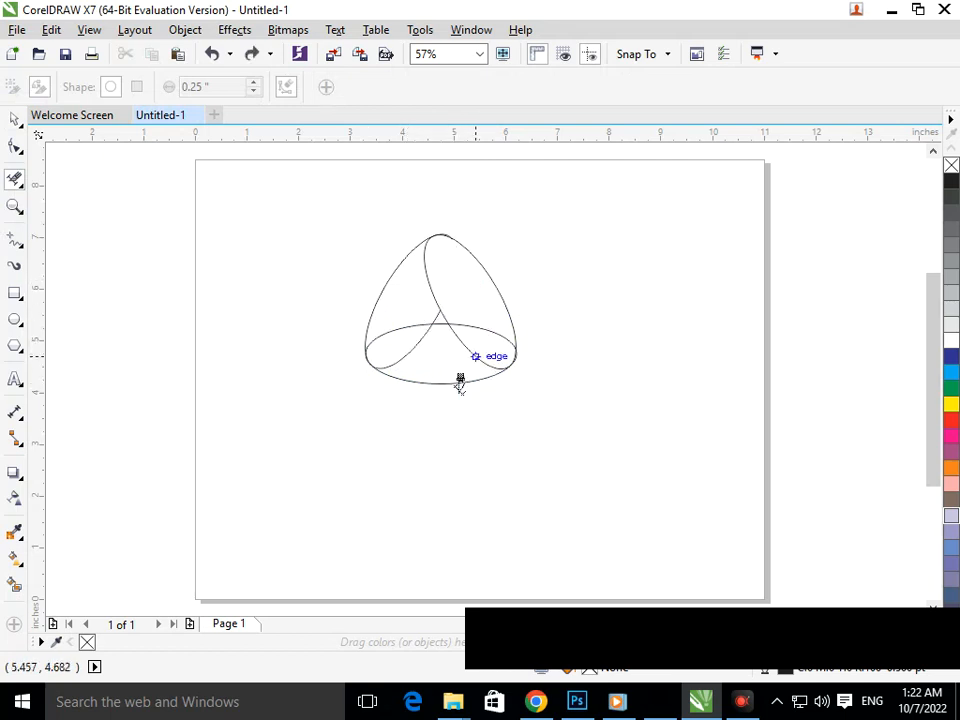
click(413, 331)
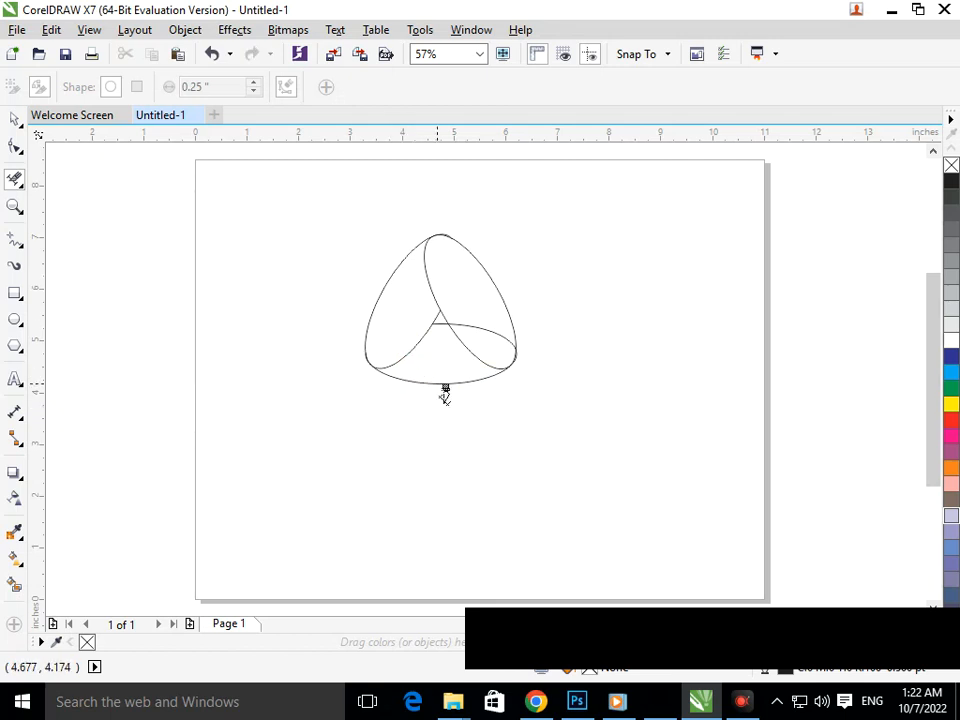
click(440, 374)
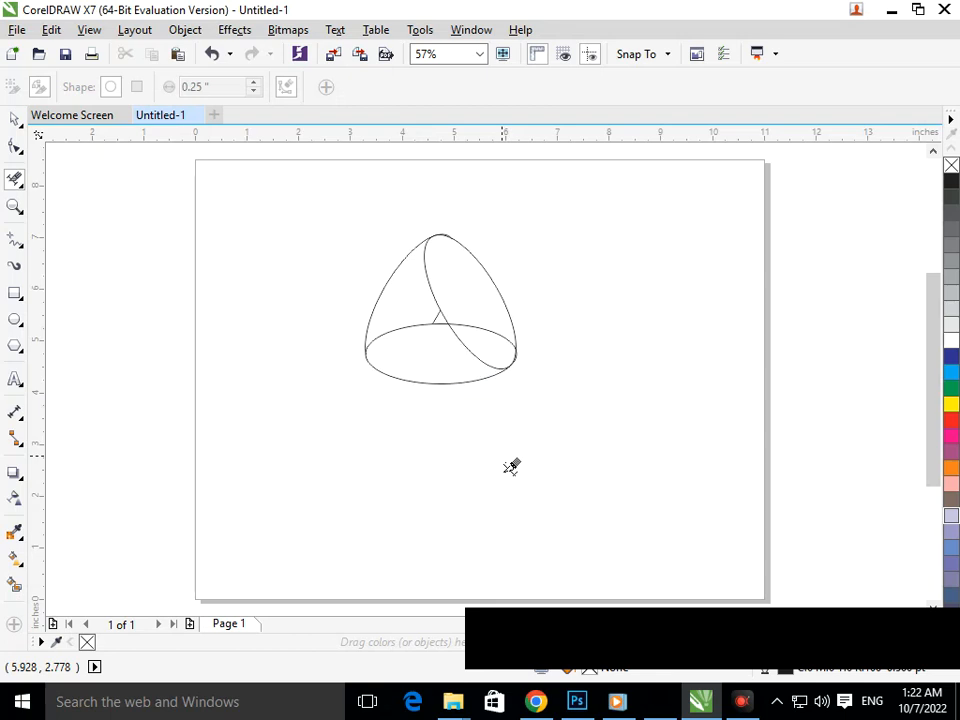
key(ctrl+z)
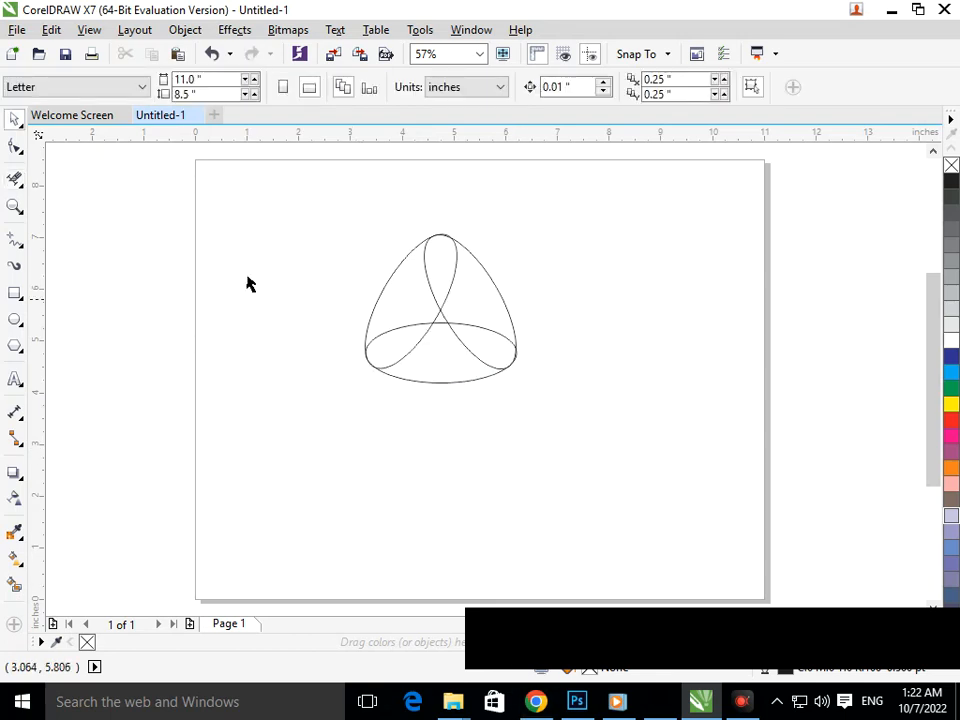
Step: Delete the inner overlapping segments with Virtual Segment Delete so the three ellipses form interlocking petals around a small central triangle
click(466, 305)
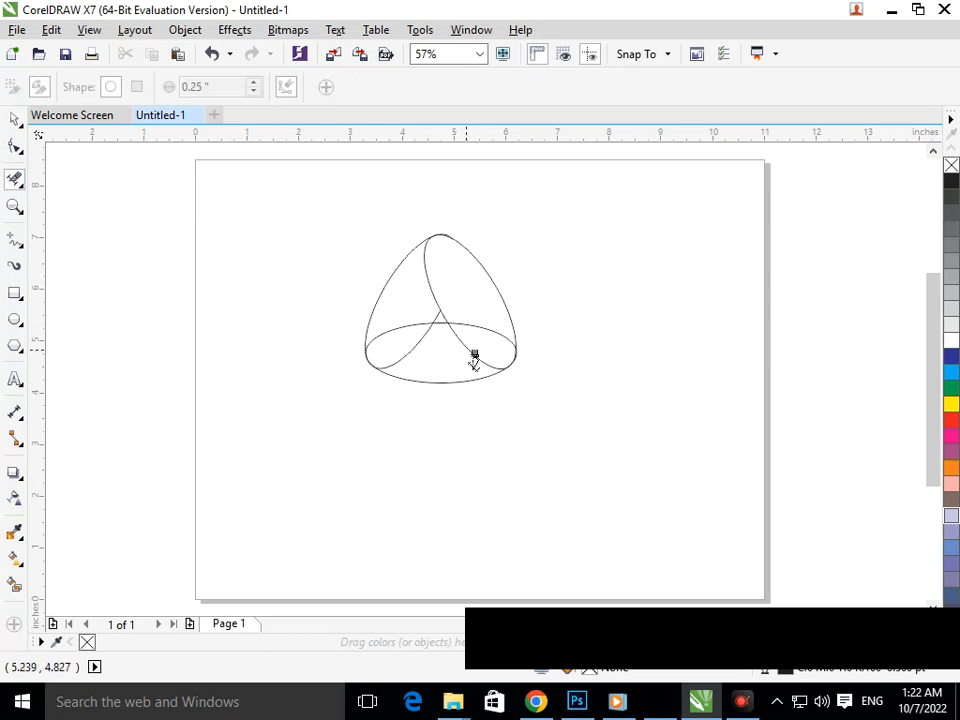
click(408, 352)
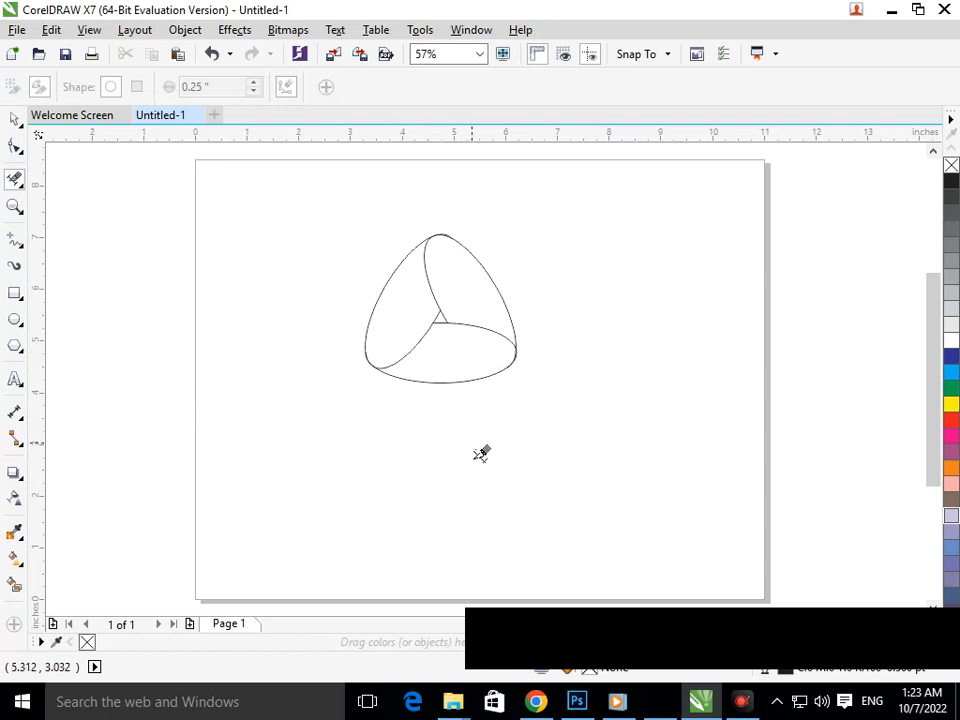
Step: Smart Fill the bottom, right and left petals with slate blue and a 0.5 pt black outline
click(15, 583)
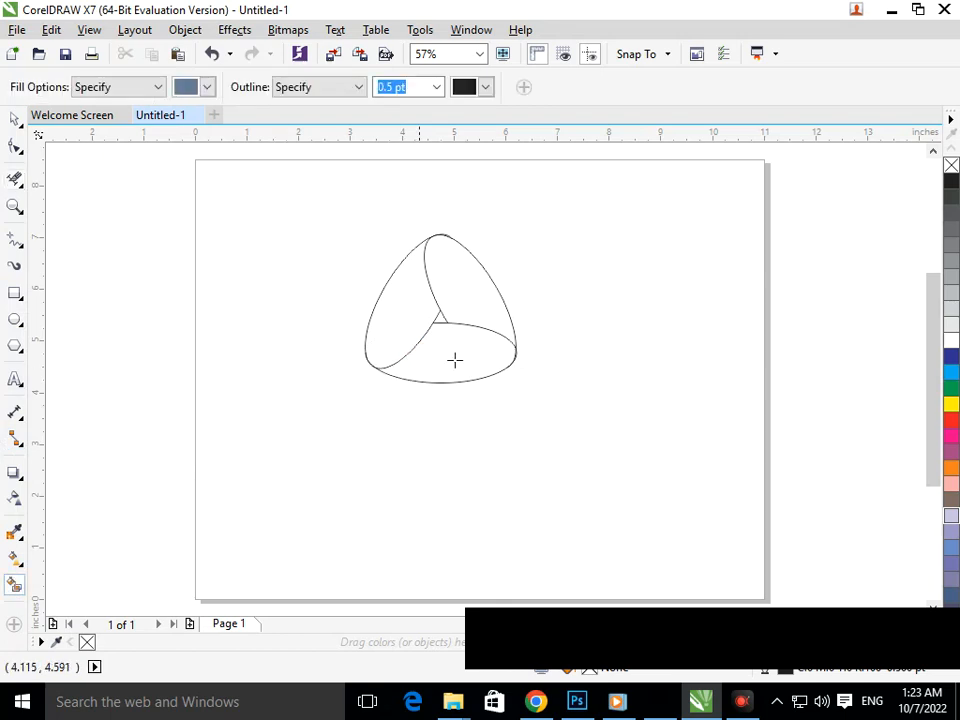
click(454, 358)
click(471, 296)
click(418, 303)
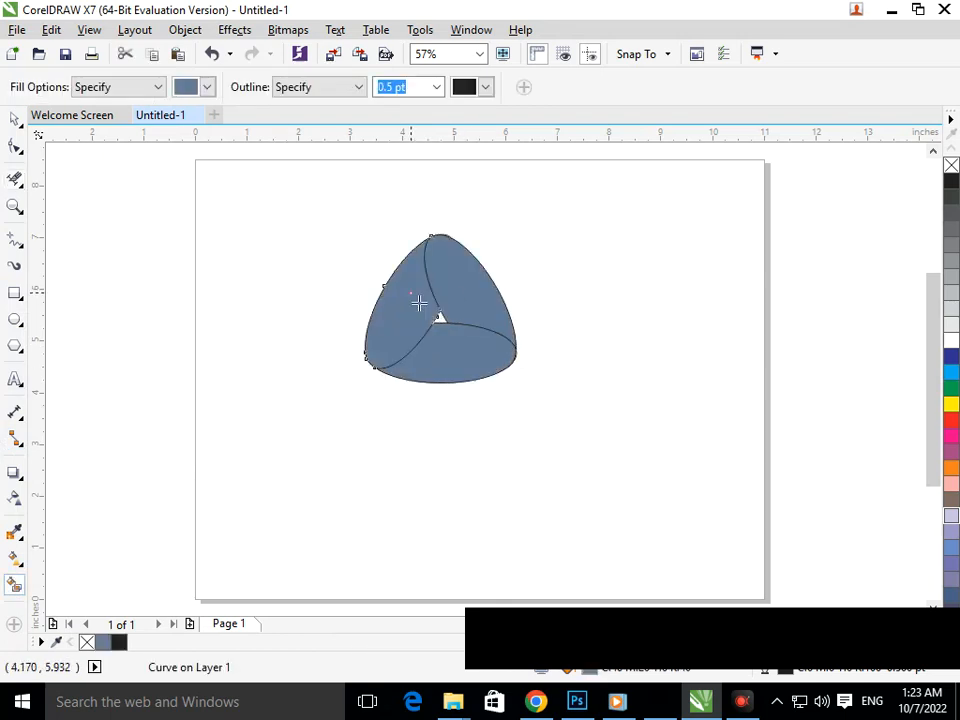
Step: Recolour the left, right and bottom petals dark blue, undoing the stray fill over the whole shape
click(951, 357)
click(501, 352)
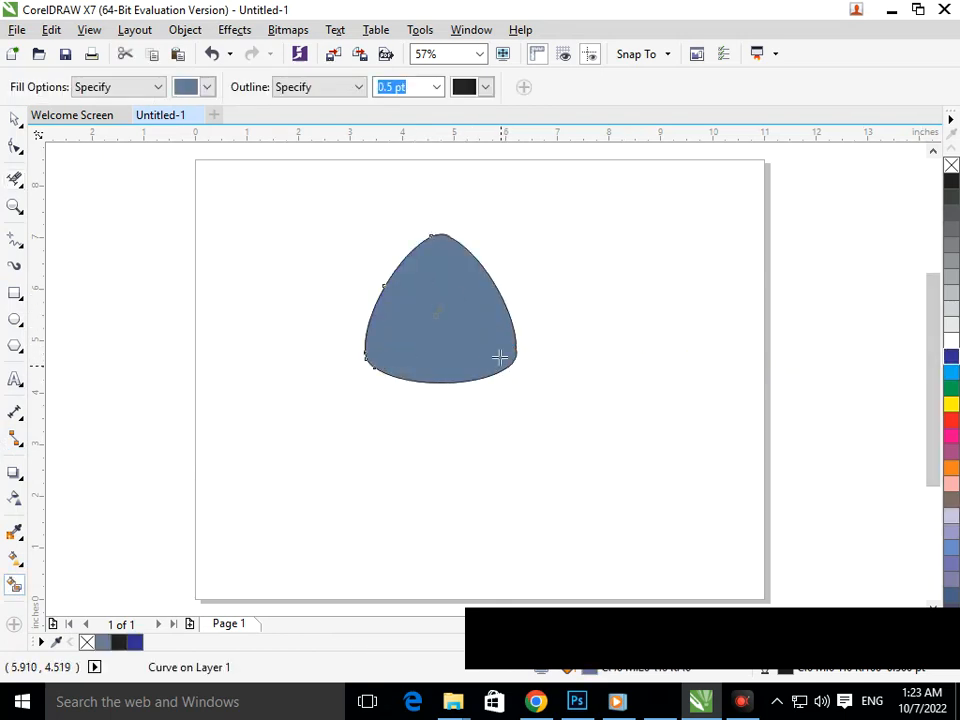
key(ctrl+z)
click(465, 278)
click(950, 357)
click(489, 364)
click(951, 357)
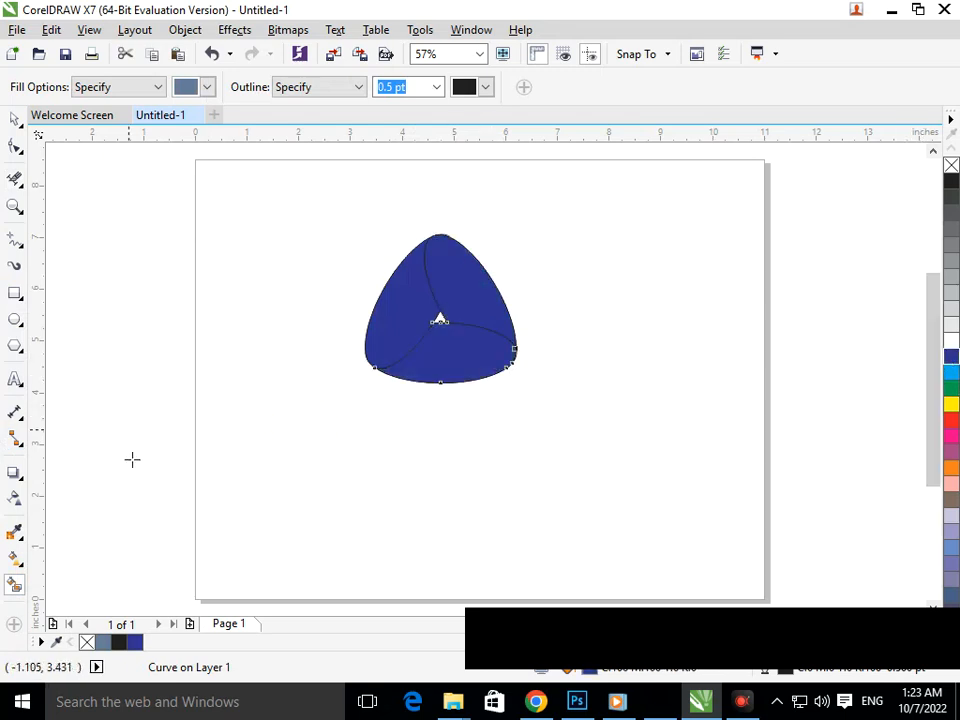
Step: Apply a linear fountain fill to the left petal, running from dark blue at its lower end to white near its top
click(22, 567)
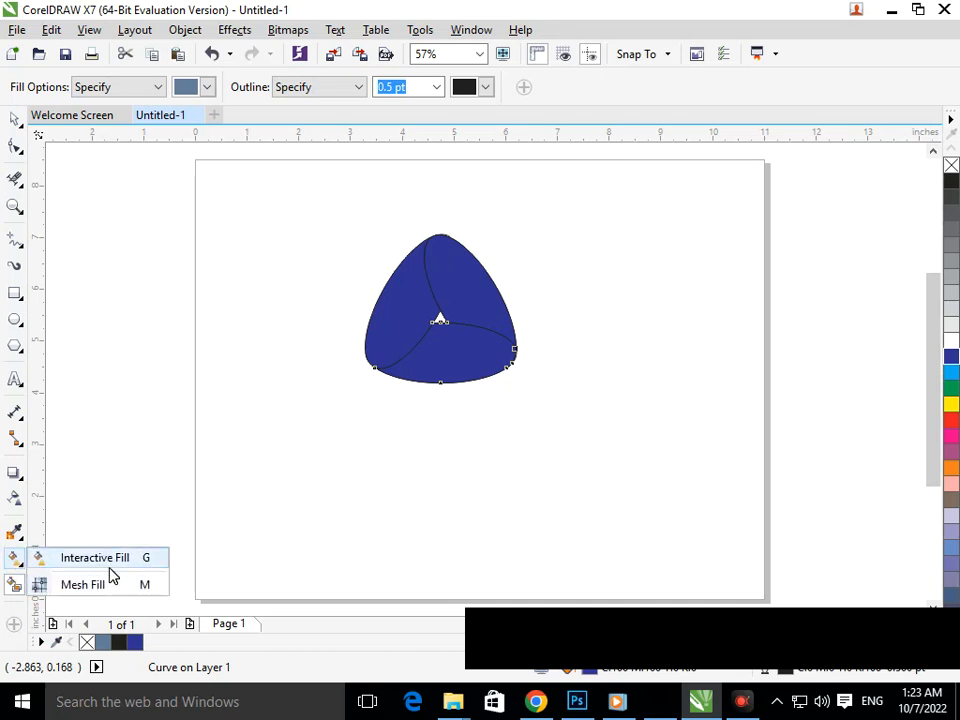
click(80, 558)
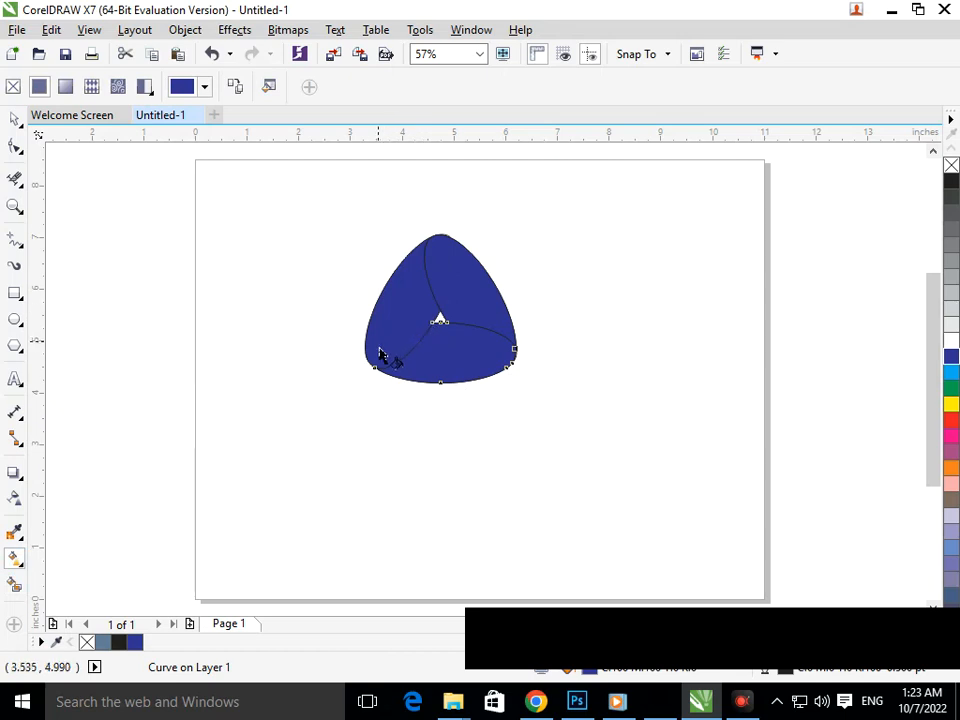
click(16, 119)
click(375, 279)
click(403, 316)
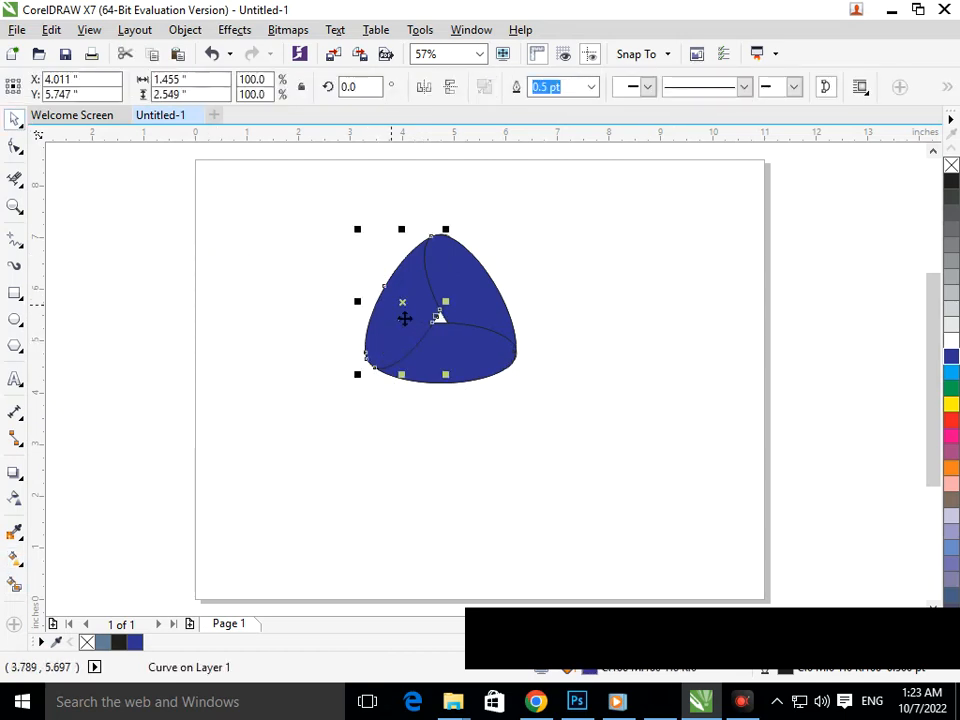
click(22, 566)
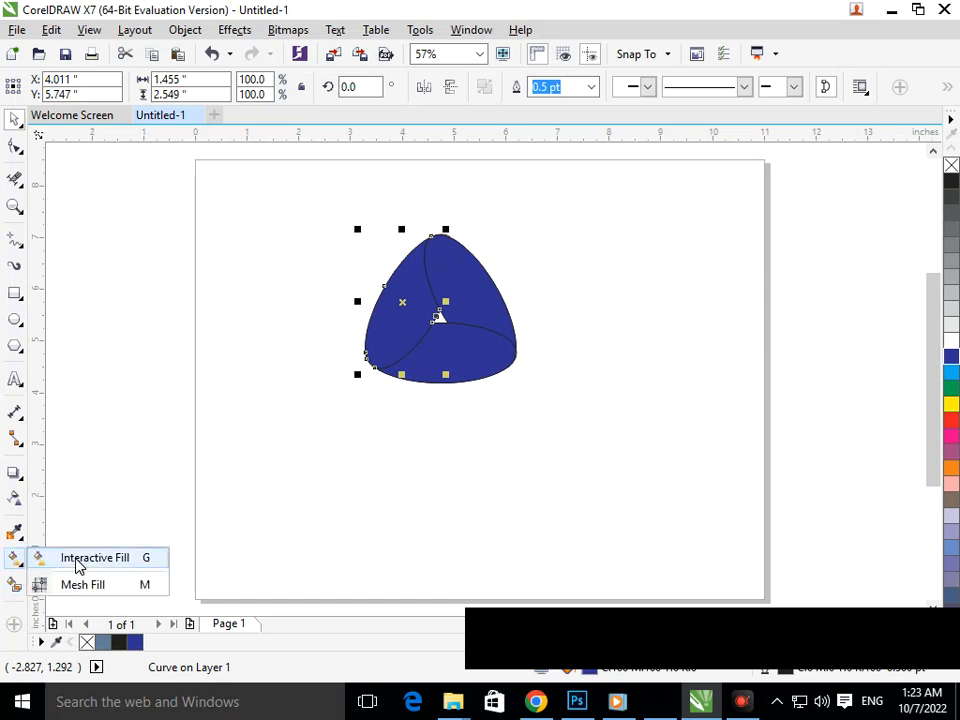
click(62, 557)
click(396, 328)
drag(453, 285, 404, 257)
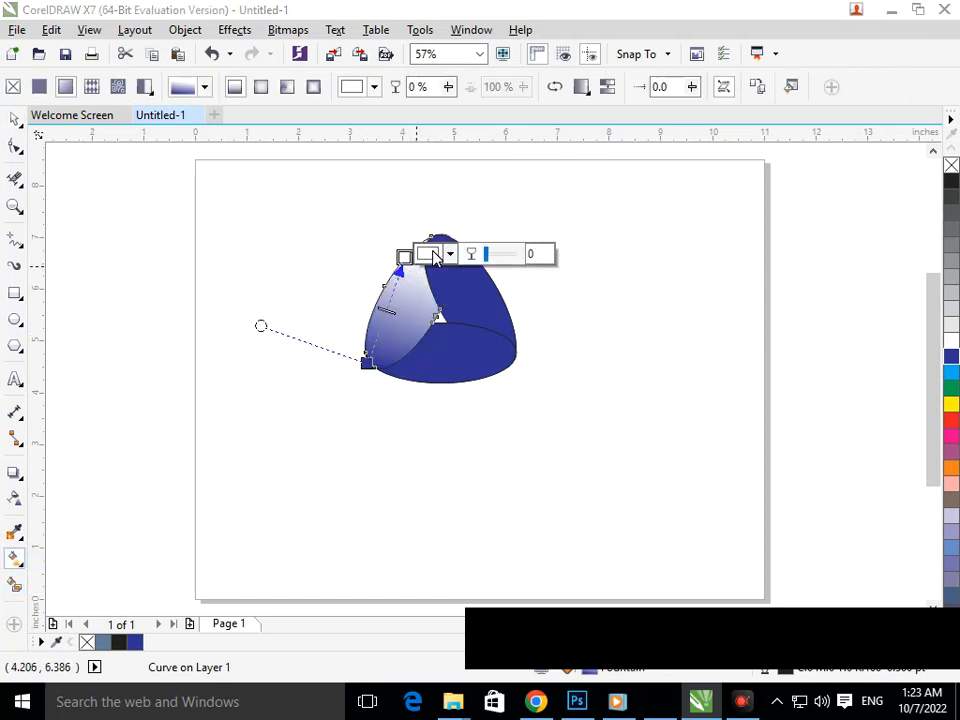
Step: Set the gradient's upper colour node to red (#FF0000) and switch its colour picker to the PANTONE solid coated palette
click(434, 255)
drag(531, 344, 553, 312)
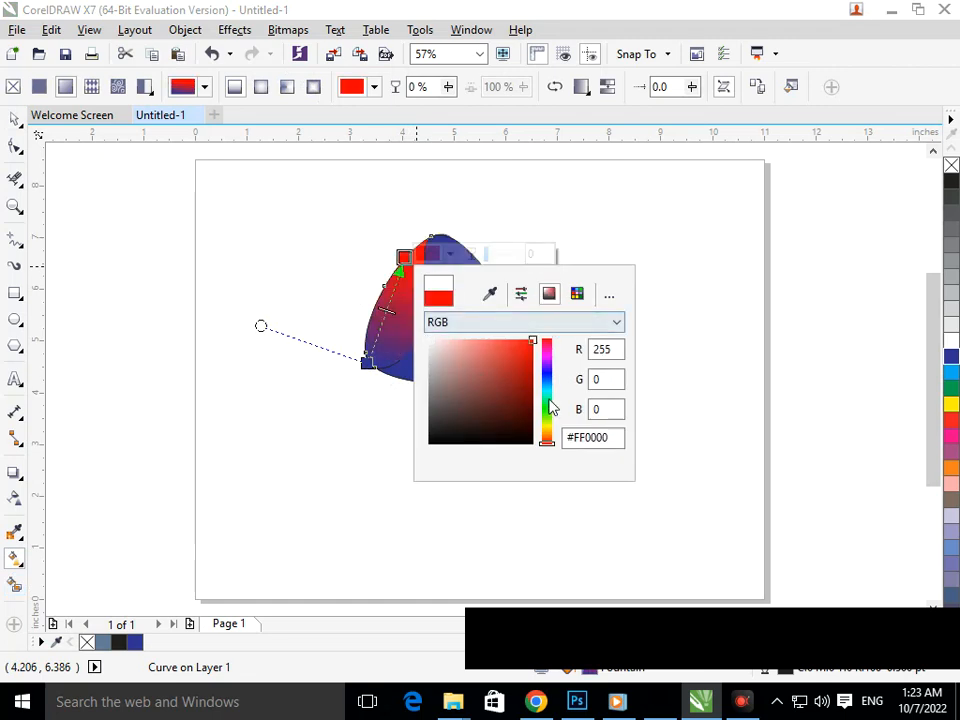
click(577, 293)
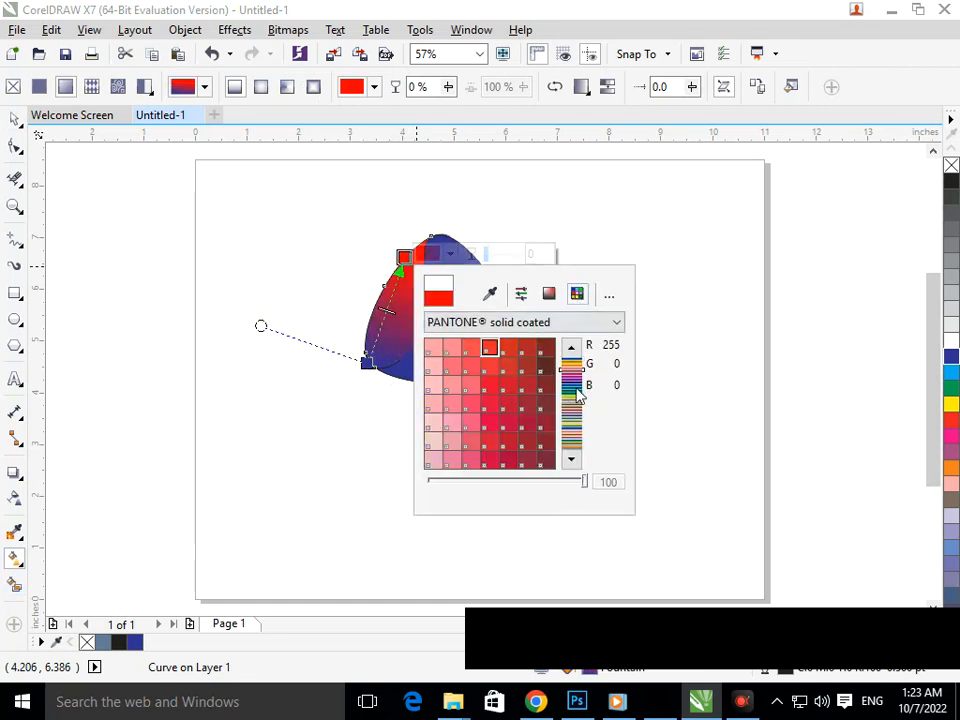
Step: Try dark teal, gold and teal-blue (C99 M51 Y38 K14) swatches on the gradient's upper colour node
click(574, 380)
click(572, 385)
click(569, 390)
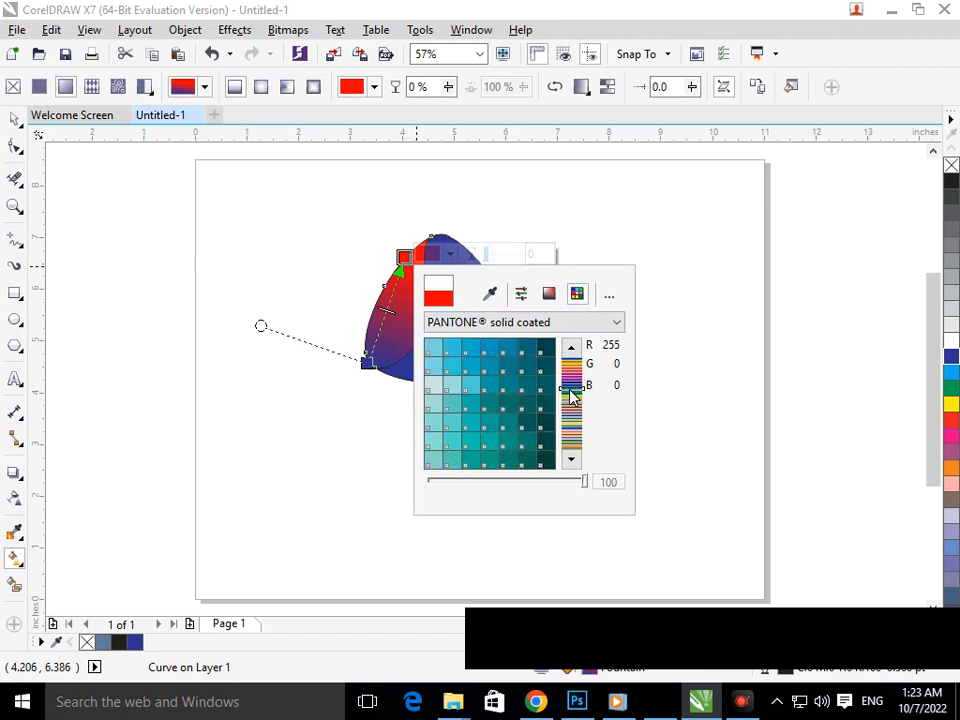
click(546, 393)
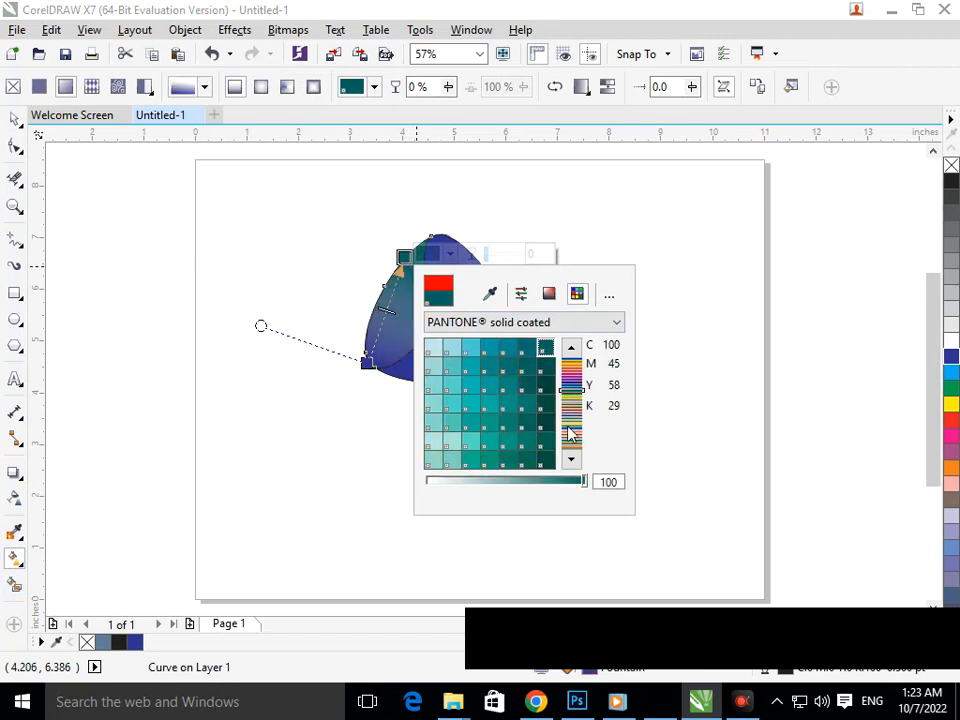
click(569, 427)
click(551, 394)
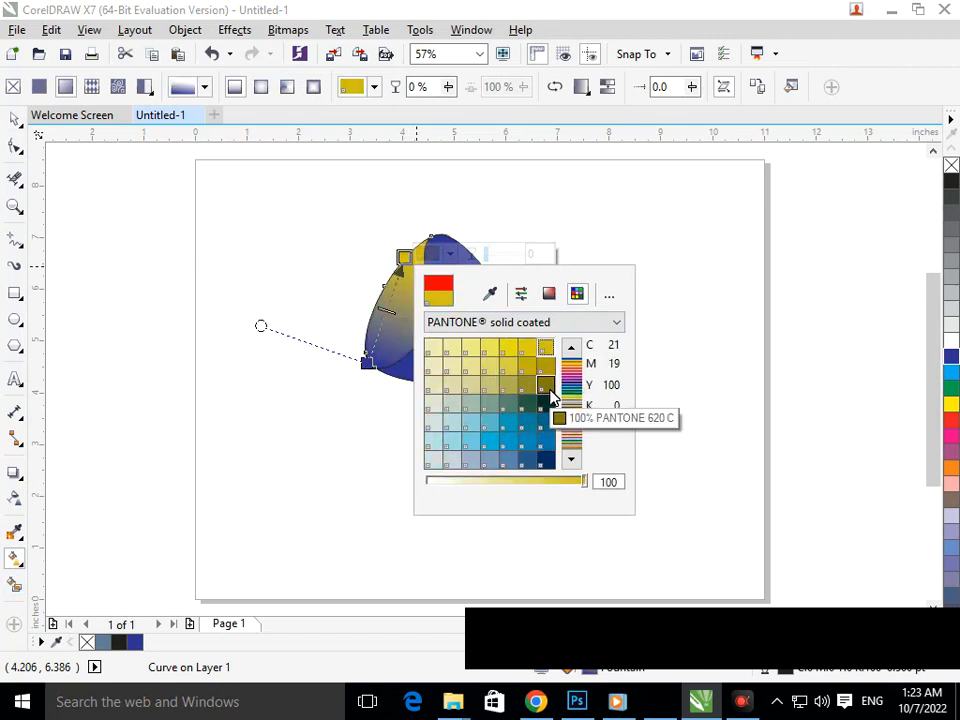
click(569, 430)
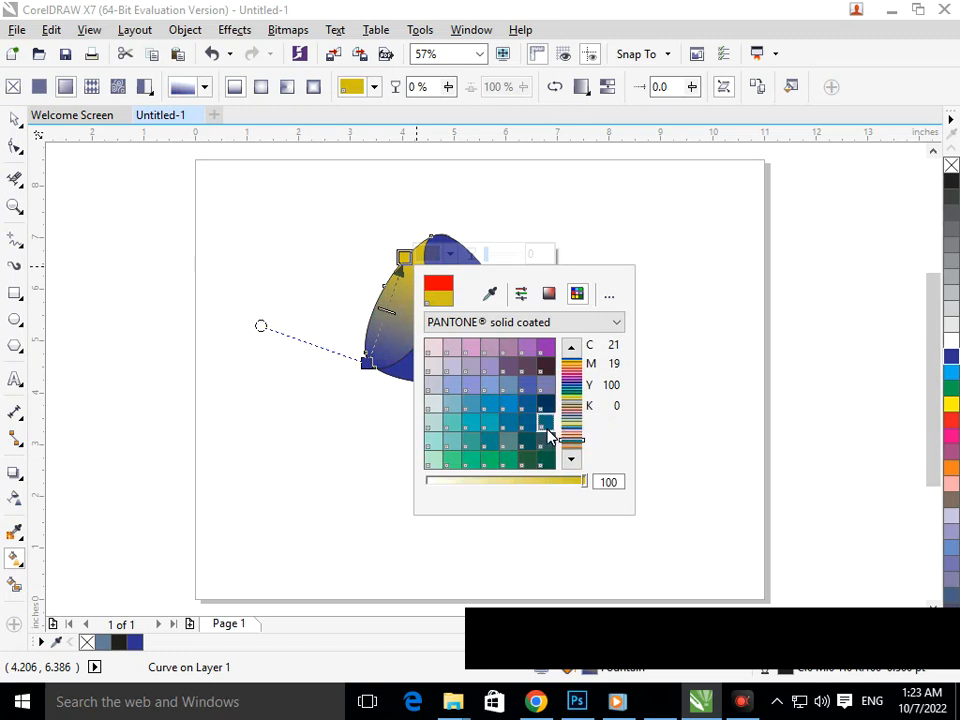
click(550, 425)
Step: Try beige, brown, pale pink and blue (C95 M49 Y11 K0) swatches on the gradient's upper colour node
click(562, 406)
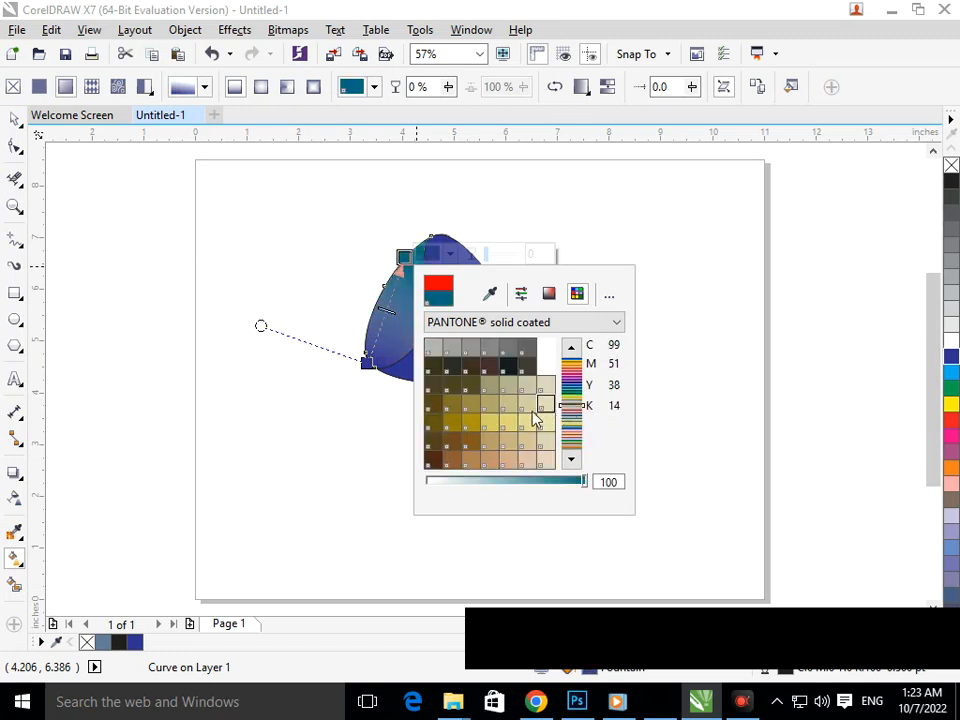
click(531, 411)
click(572, 428)
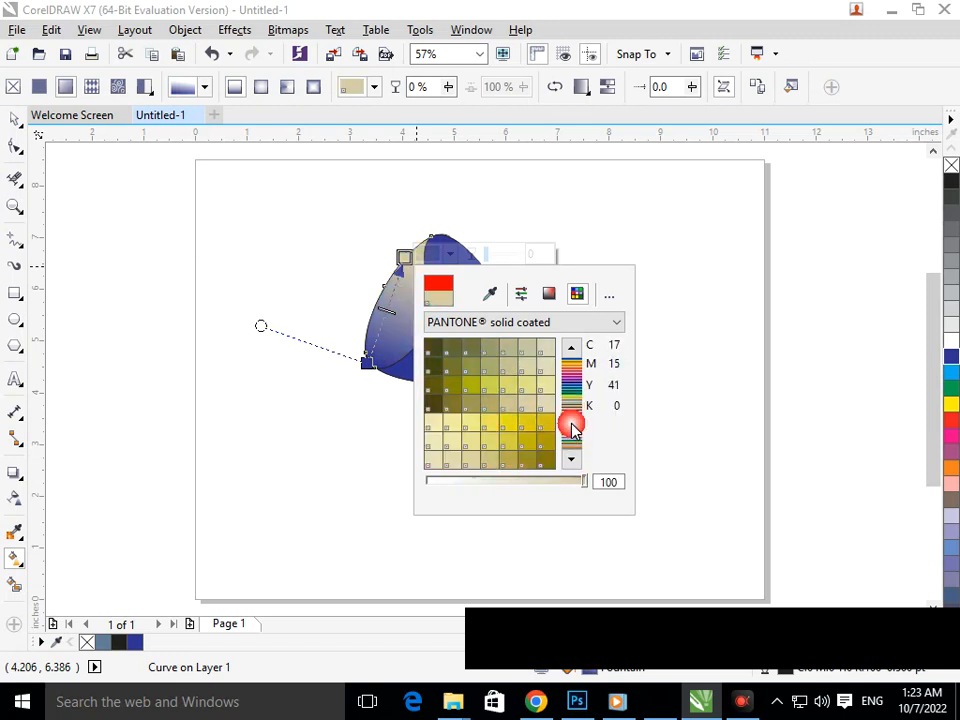
click(572, 418)
click(572, 407)
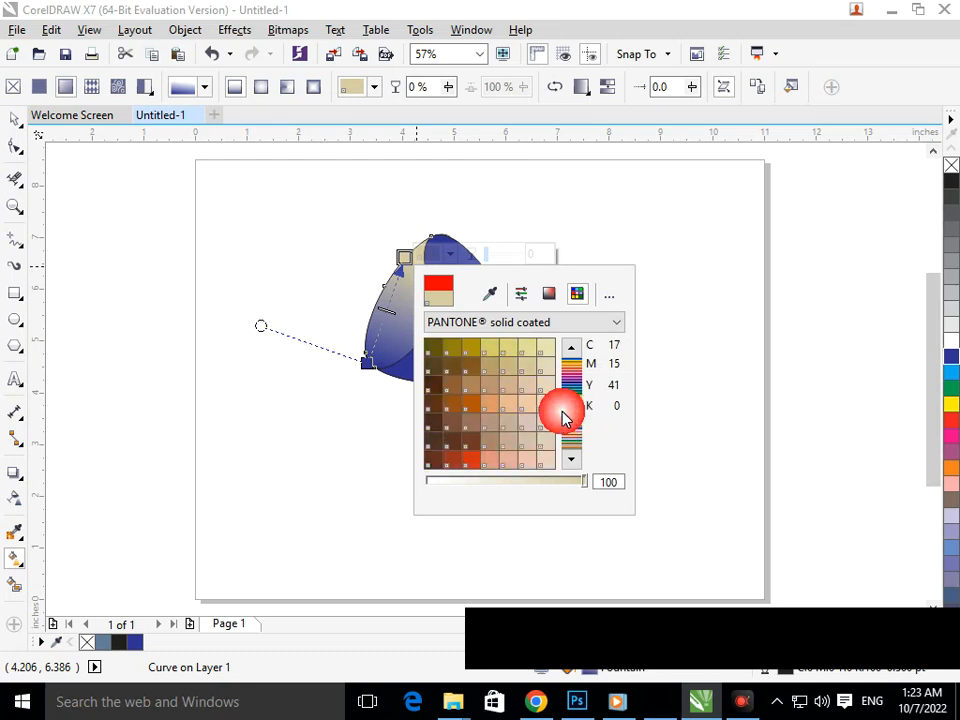
click(475, 416)
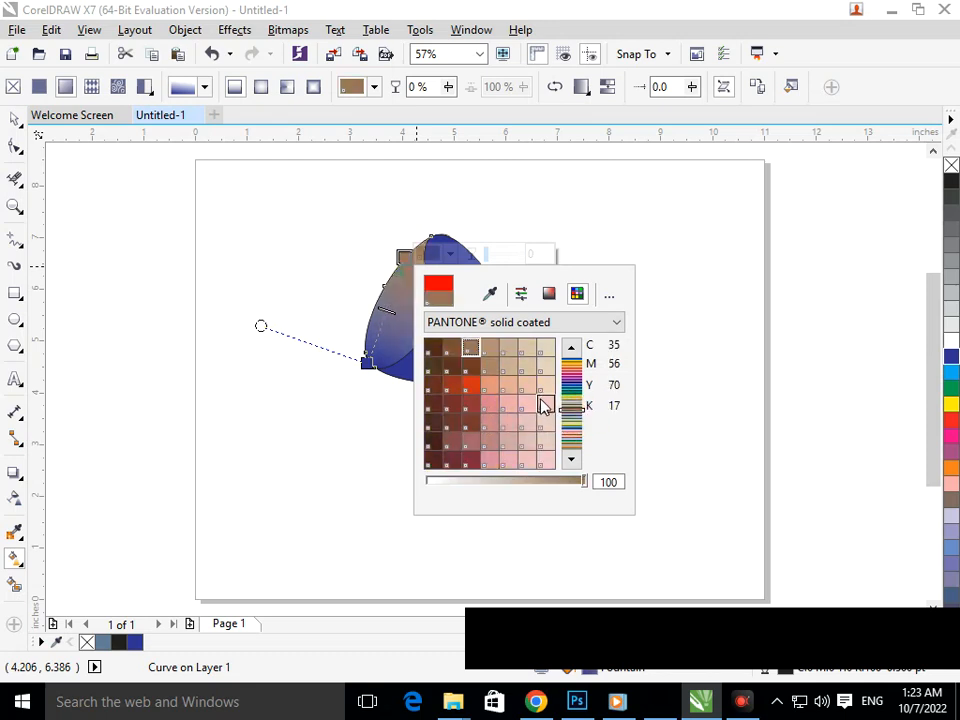
click(564, 431)
click(565, 433)
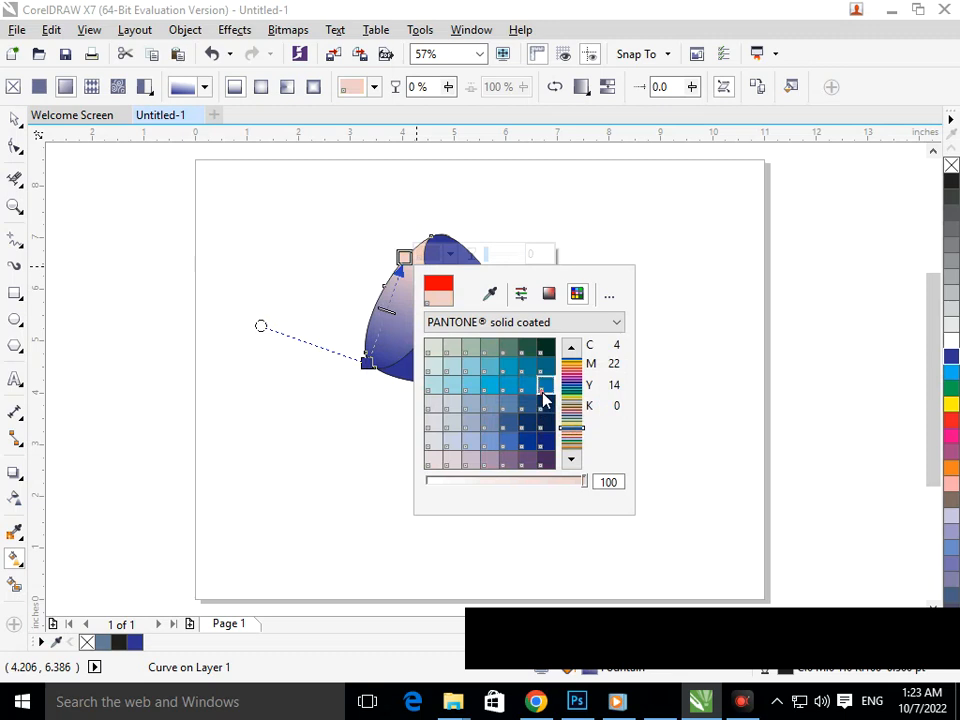
click(543, 390)
Step: Set the gradient's upper colour node to the dark plum PANTONE swatch, C45 M100 Y38 K34
click(570, 377)
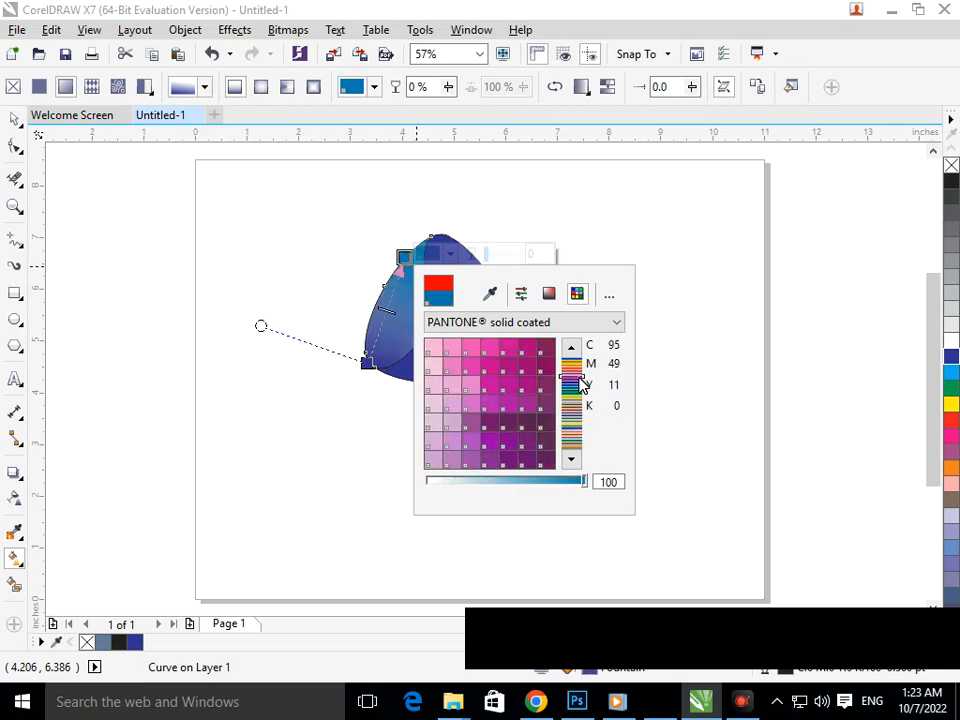
click(545, 350)
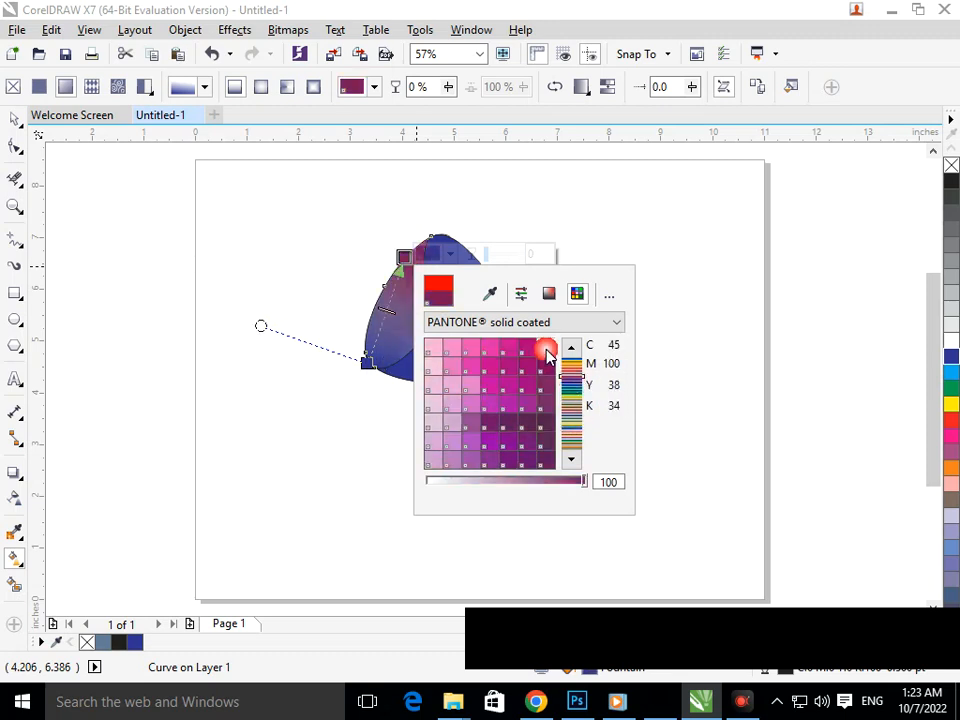
Step: Set the gradient's upper colour node to the PANTONE blue swatch C64 M31 Y9 K0
click(572, 416)
click(488, 390)
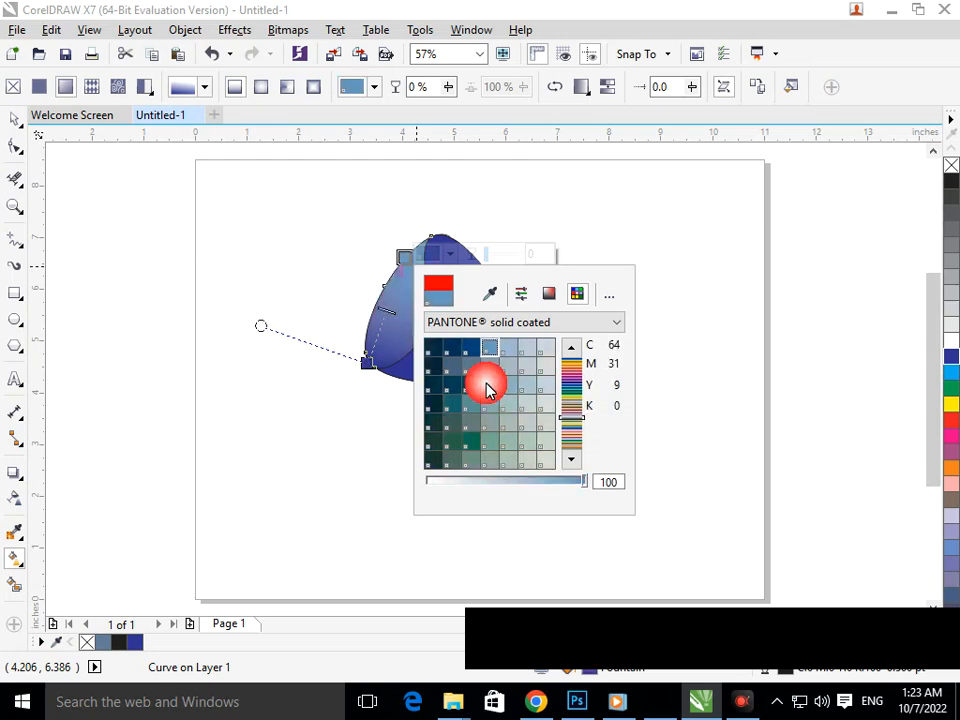
click(742, 304)
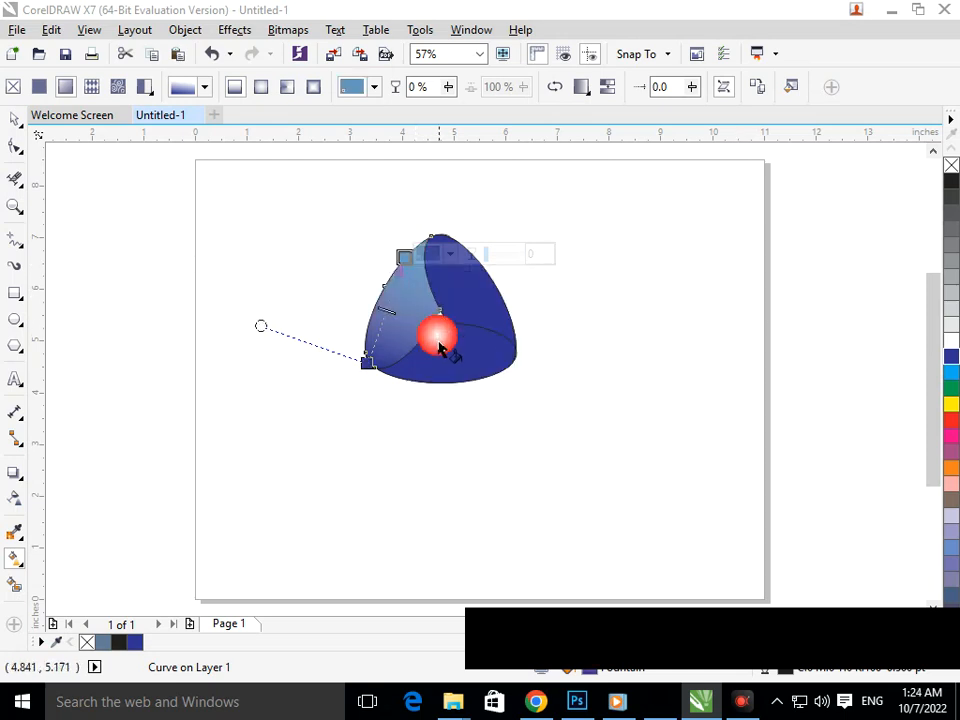
Step: Set the left petal gradient's lower colour node to green C100 M0 Y100 K0 and deselect the petal
click(367, 362)
click(410, 361)
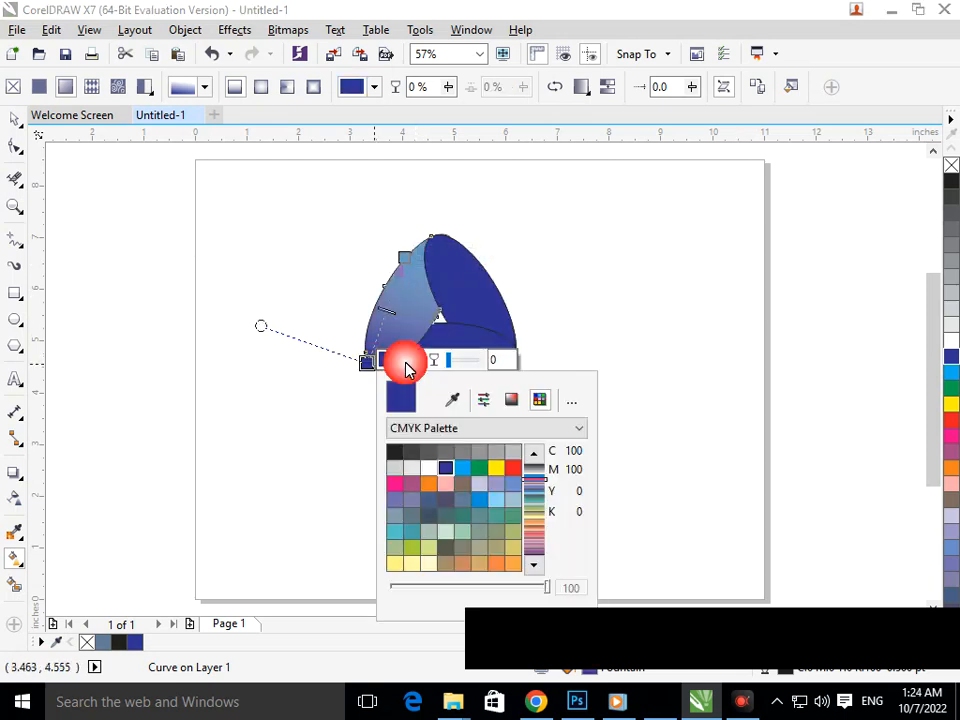
click(478, 468)
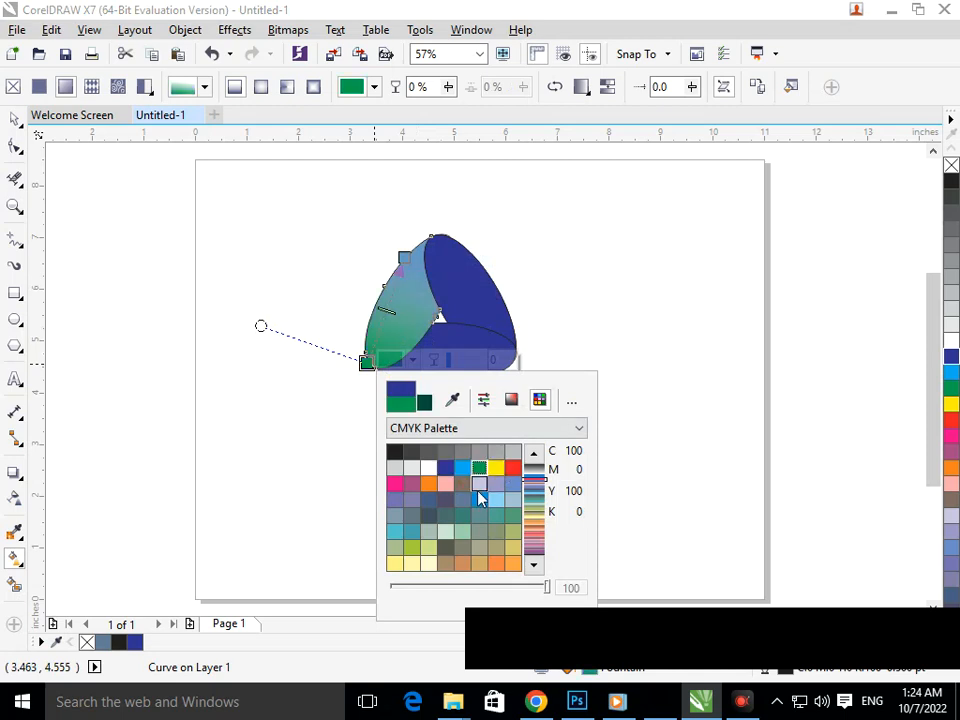
click(330, 386)
click(354, 407)
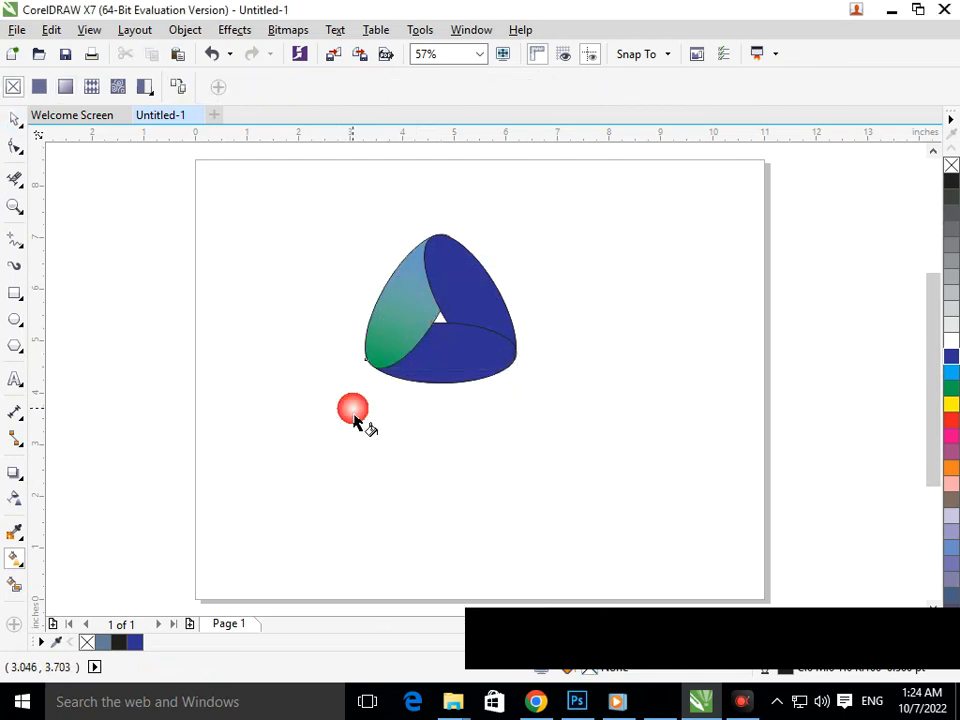
click(14, 120)
click(302, 405)
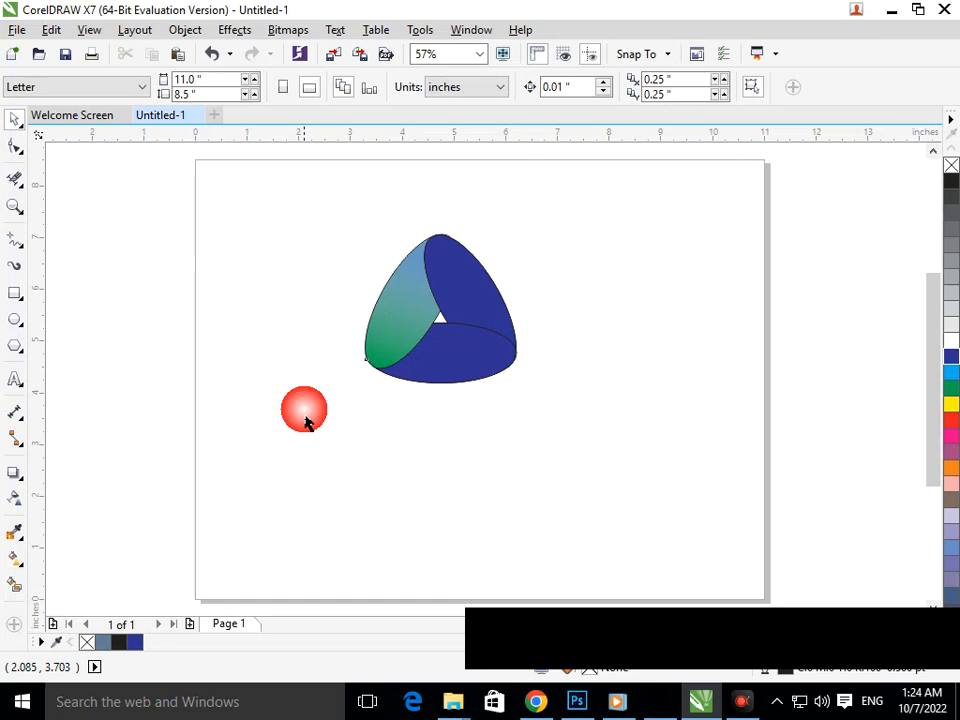
Step: Give the upper-right petal a linear fountain fill with its start node in orange C0 M40 Y80 K0
click(408, 311)
click(486, 298)
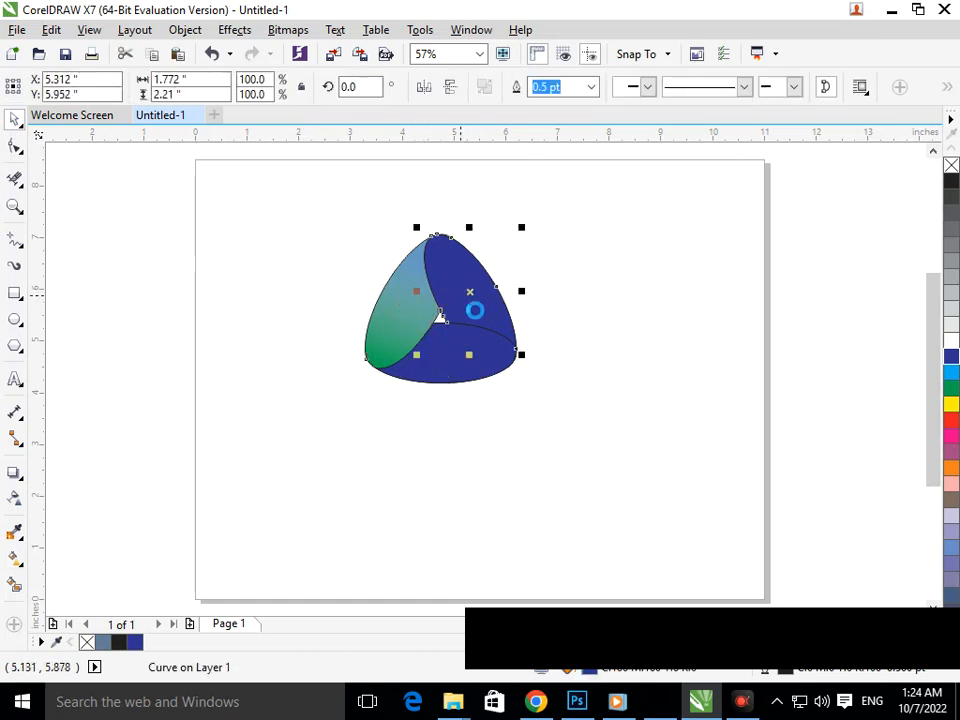
key(F11)
drag(530, 190, 959, 170)
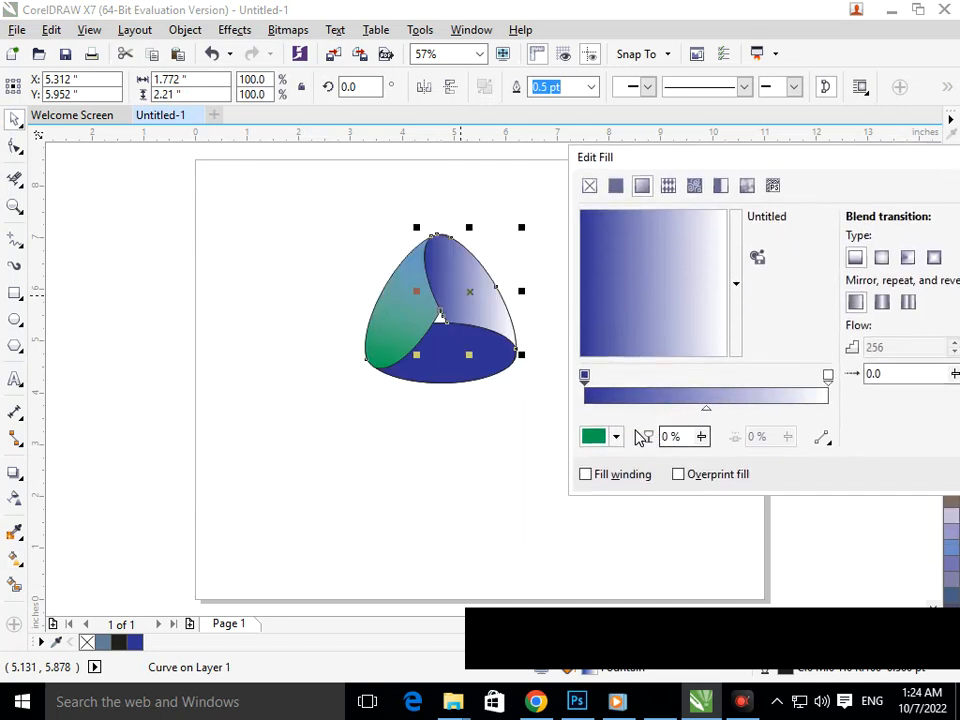
click(593, 434)
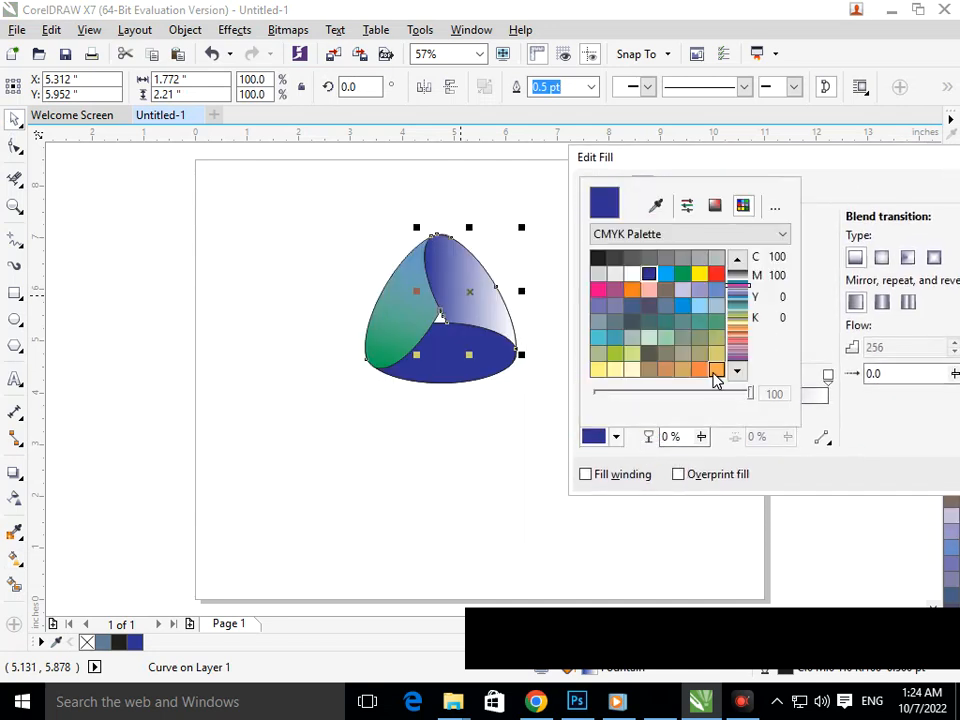
click(715, 371)
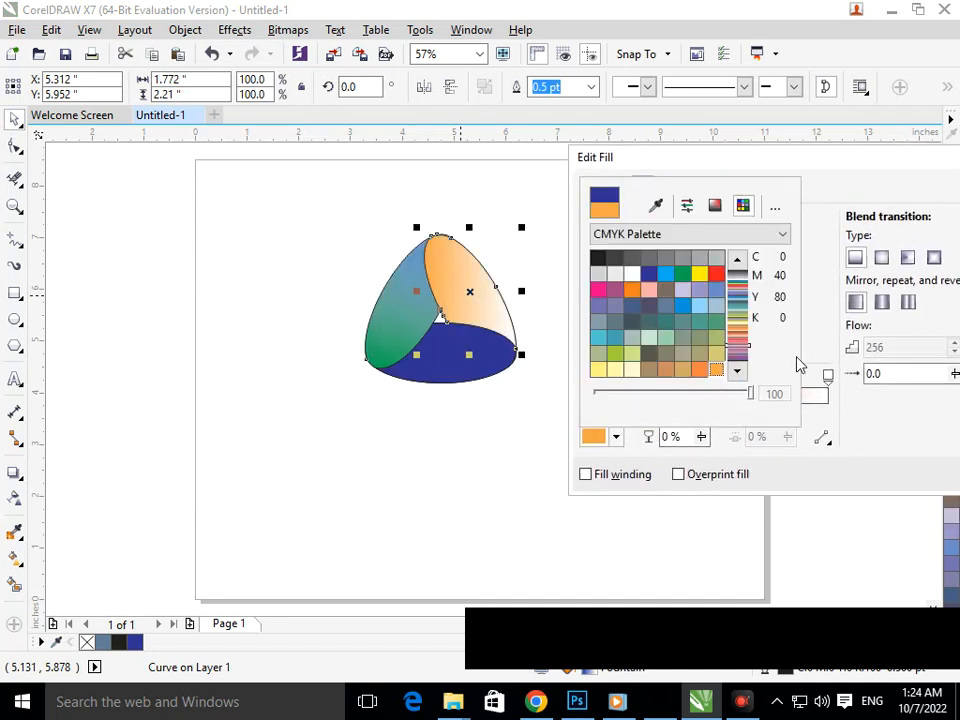
Step: Set the end node of the upper-right petal's gradient to a salmon red and apply the fill
click(757, 170)
click(827, 376)
click(592, 436)
click(645, 524)
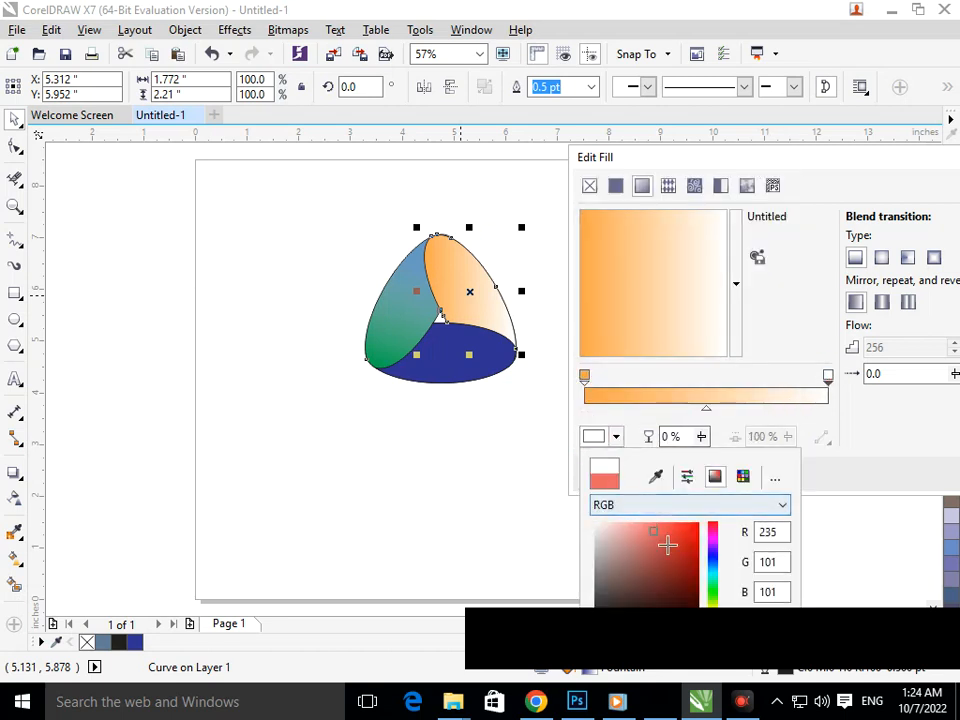
click(806, 159)
drag(806, 159, 600, 159)
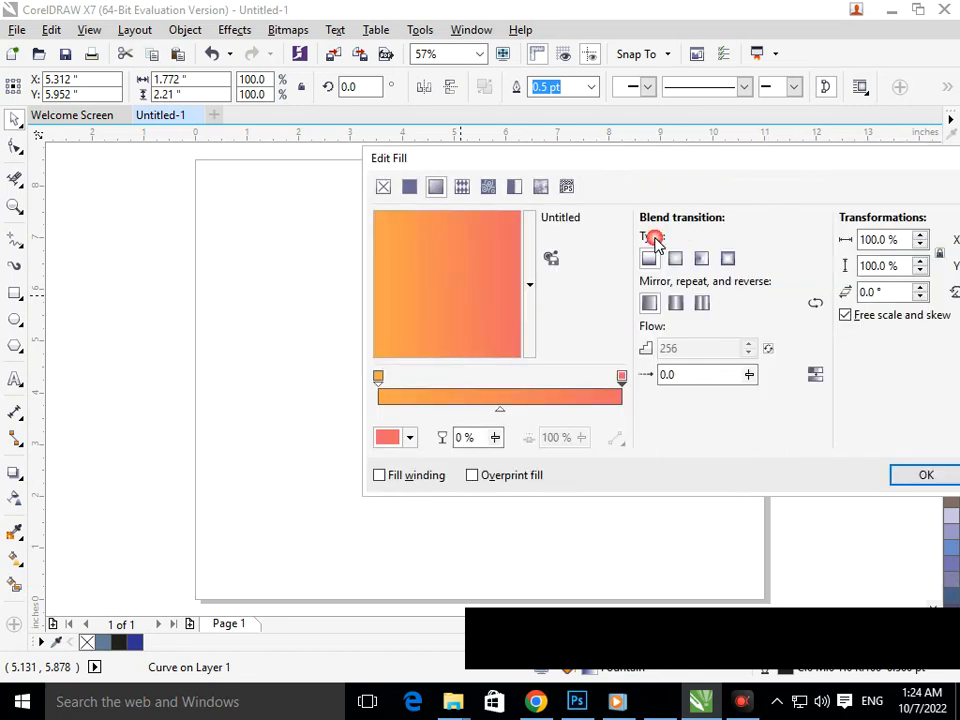
click(926, 476)
Step: Give the bottom petal a linear fountain fill, select its start node and uncover the logo for preview
click(483, 371)
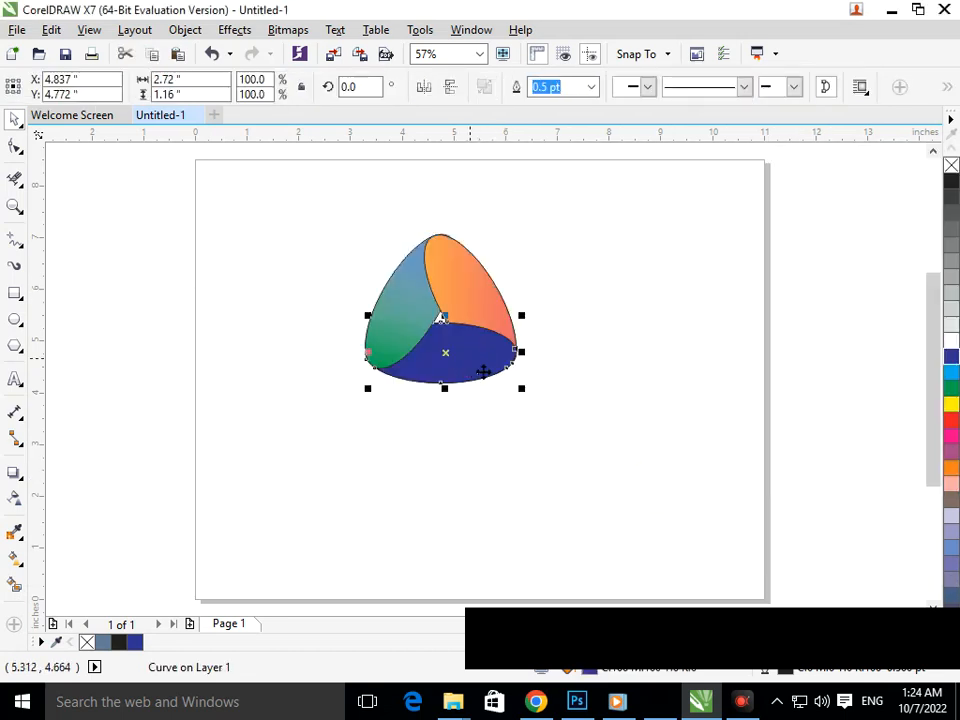
key(F11)
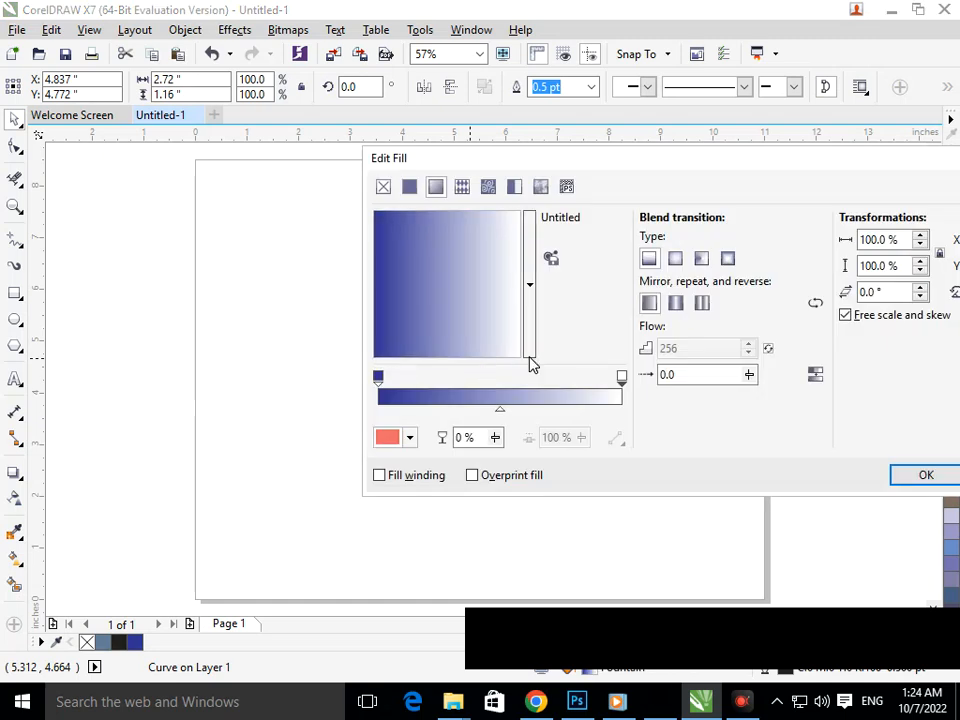
click(378, 377)
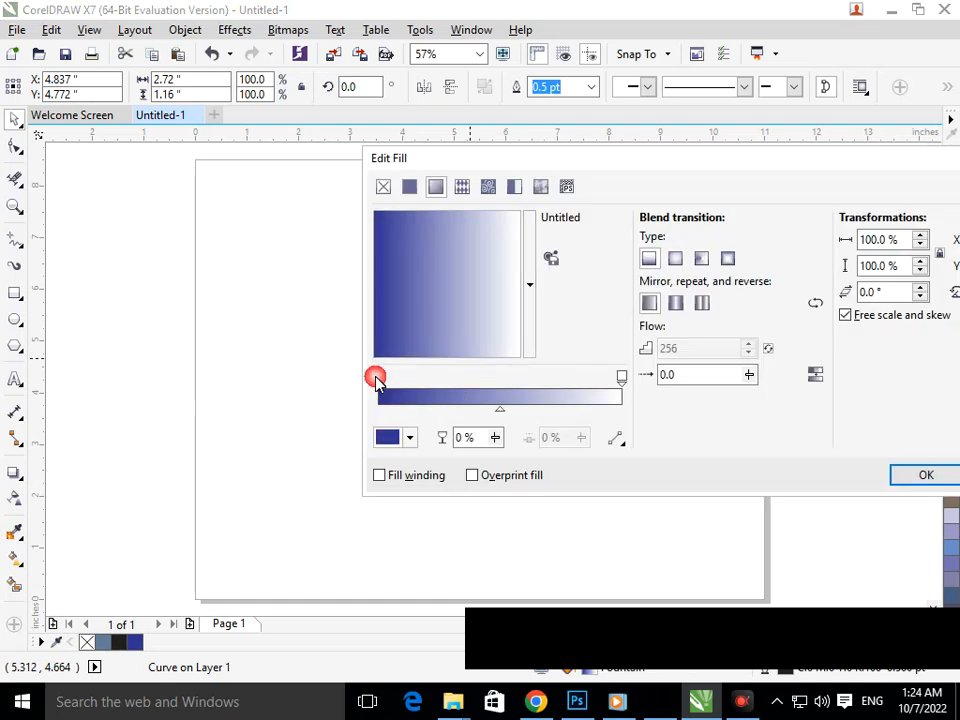
click(407, 439)
click(407, 439)
drag(528, 160, 726, 86)
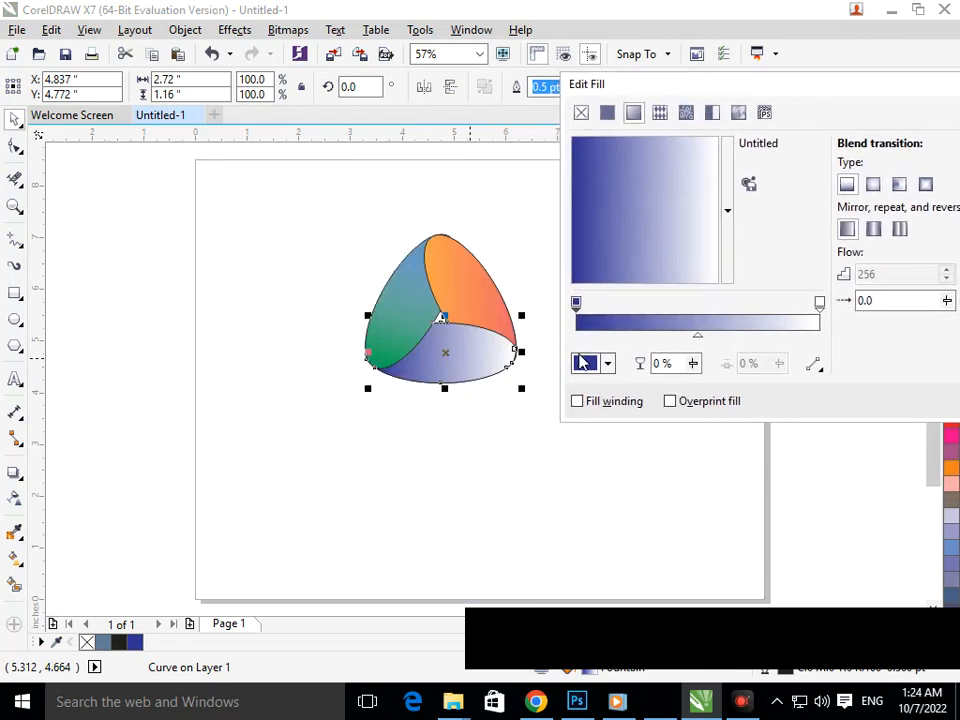
Step: Try light green and grey-green on the bottom petal gradient's start node, settling on mauve C20 M80 Y0 K20
click(588, 366)
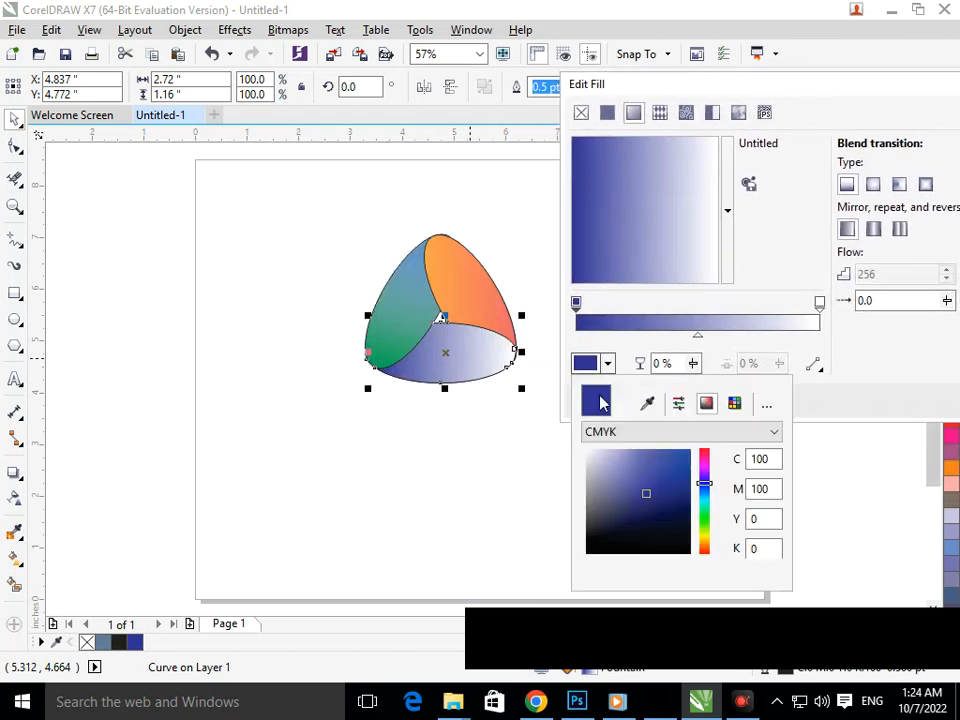
click(700, 521)
drag(680, 503, 658, 449)
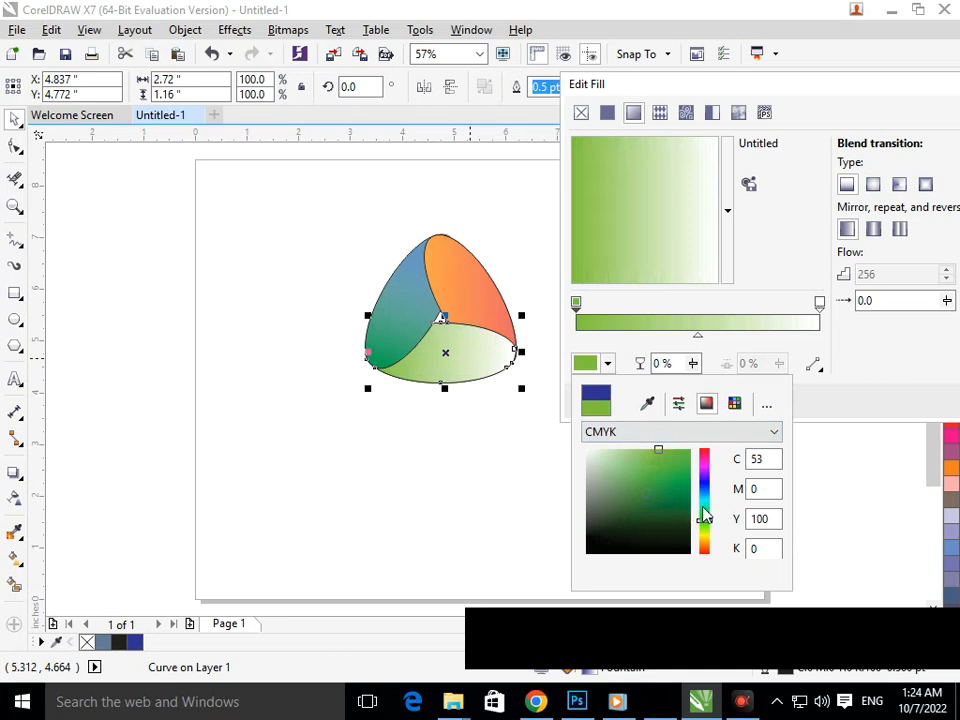
click(735, 404)
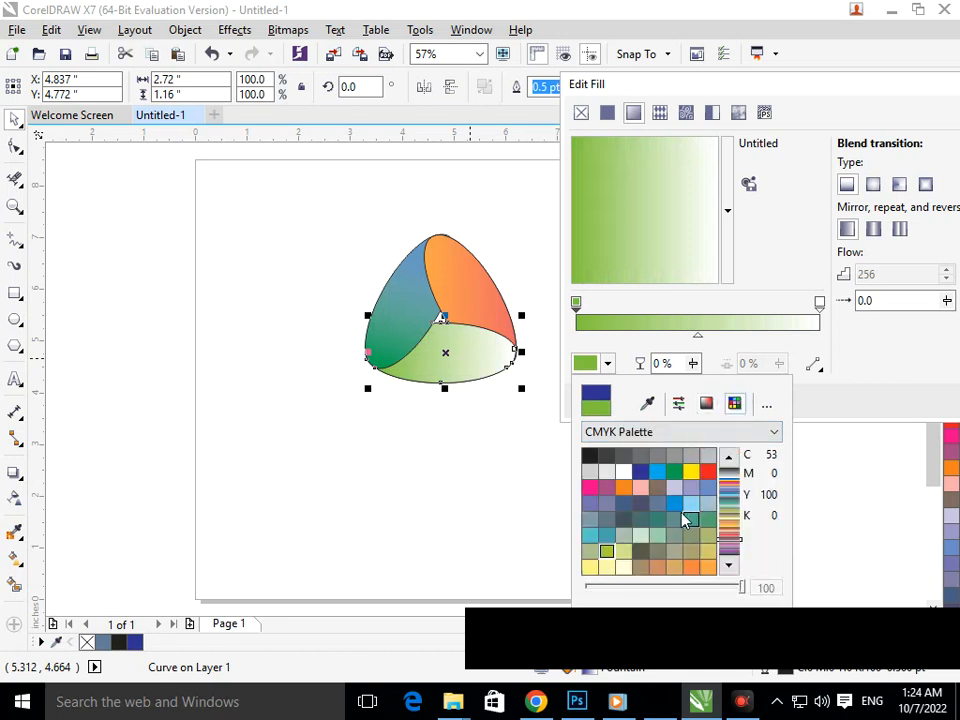
click(707, 521)
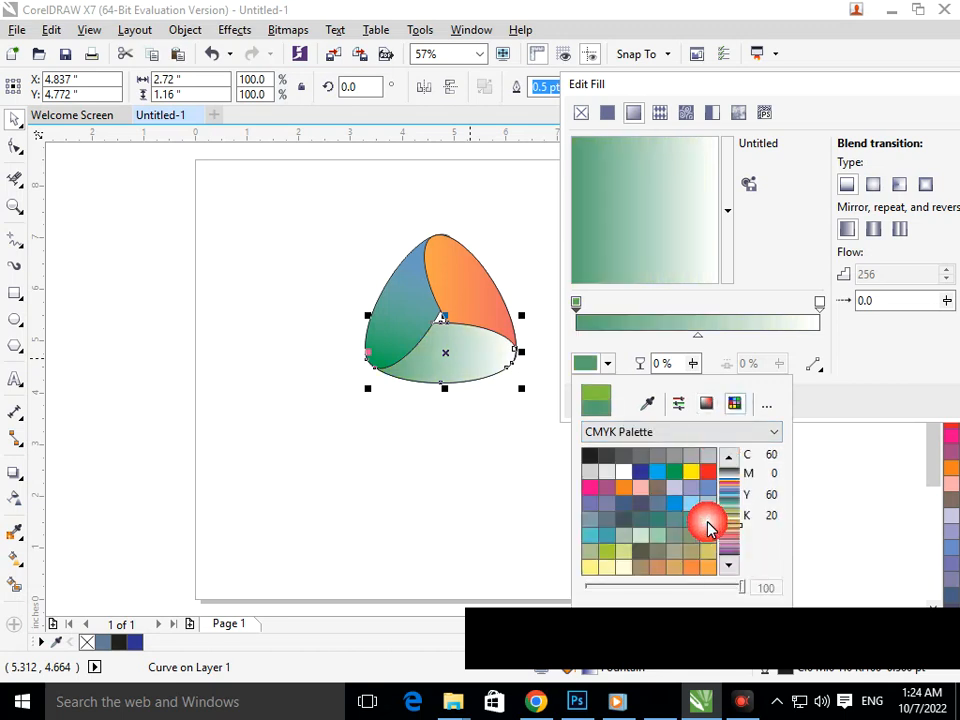
click(605, 489)
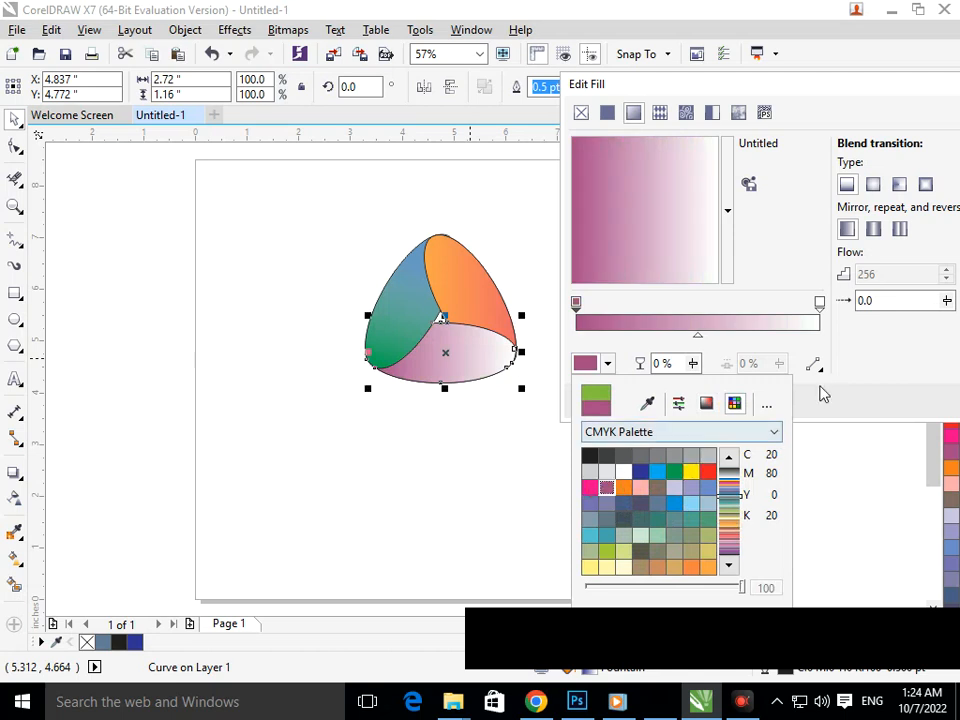
Step: Select the white end node of the bottom petal's gradient, keeping it at the 100% position
click(821, 317)
click(818, 303)
drag(817, 306, 815, 302)
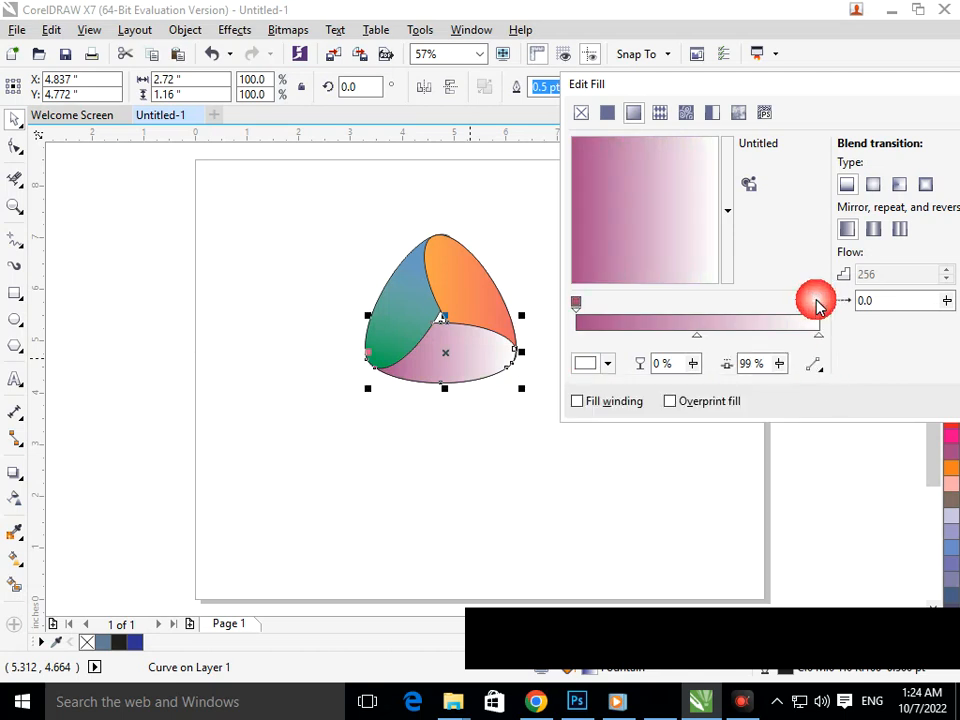
click(816, 313)
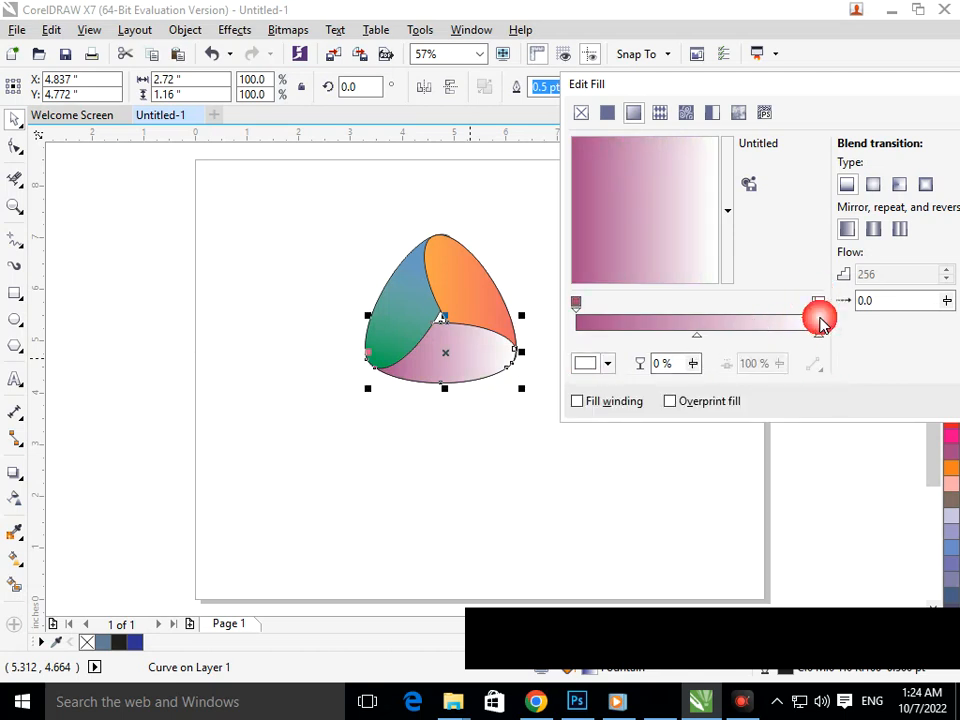
click(818, 312)
click(821, 313)
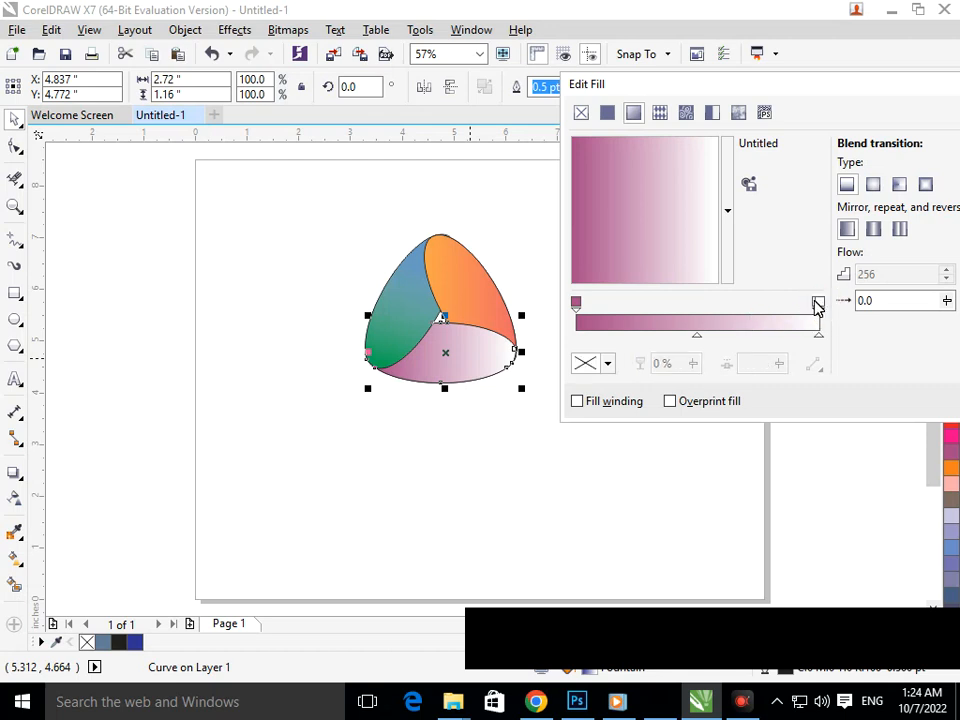
click(816, 305)
mouse_move(816, 305)
mouse_down()
mouse_move(763, 306)
mouse_move(820, 306)
mouse_up()
click(820, 303)
Step: Try lime green #70FF33 on the end node of the bottom petal's gradient
click(607, 364)
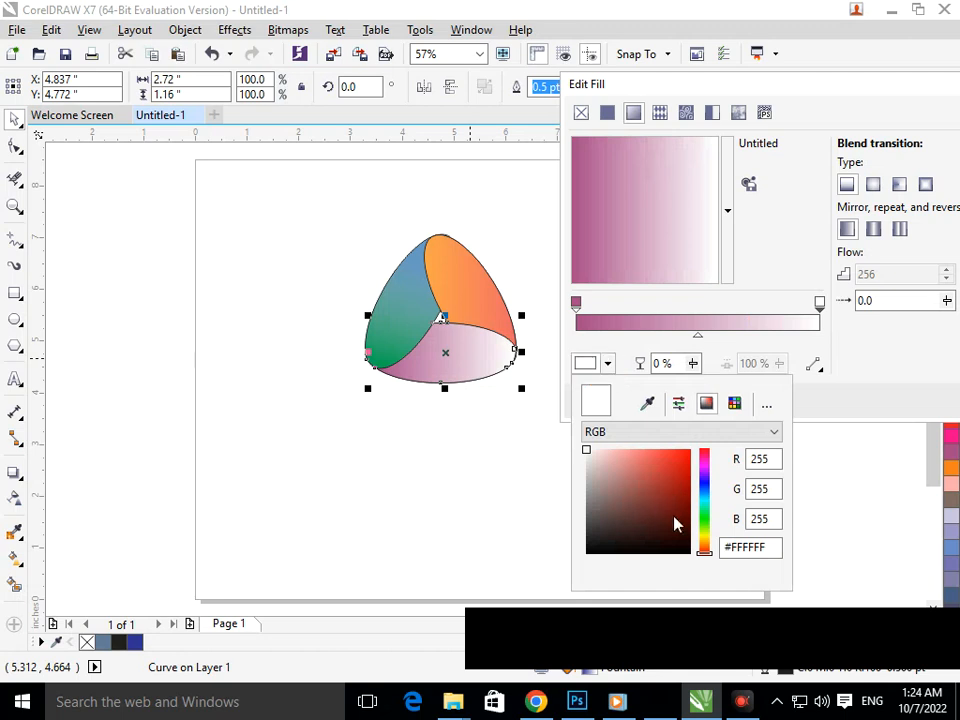
click(704, 527)
drag(686, 519, 665, 432)
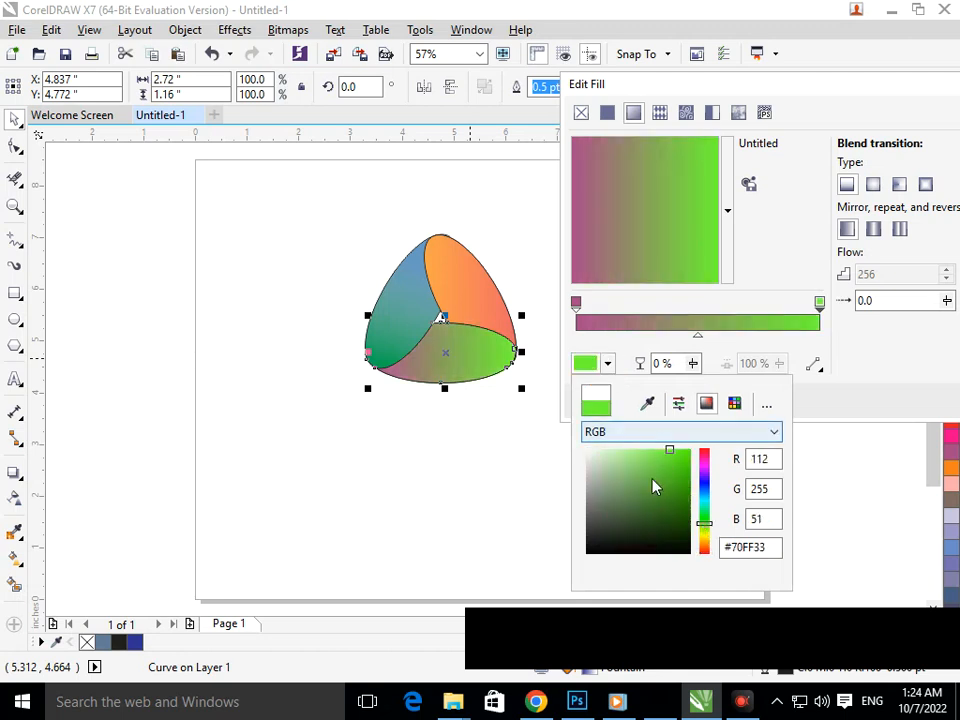
click(849, 415)
Step: Set the bottom petal gradient's end node to sky blue #33D6FF, apply the fill and deselect the petal
drag(804, 92, 884, 86)
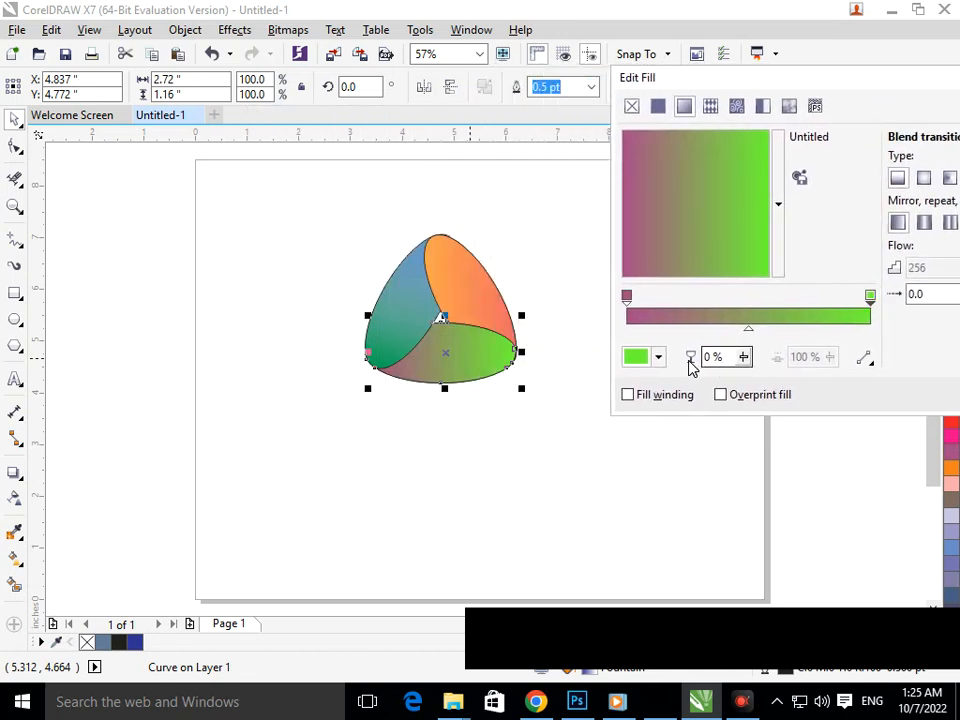
click(648, 360)
click(755, 490)
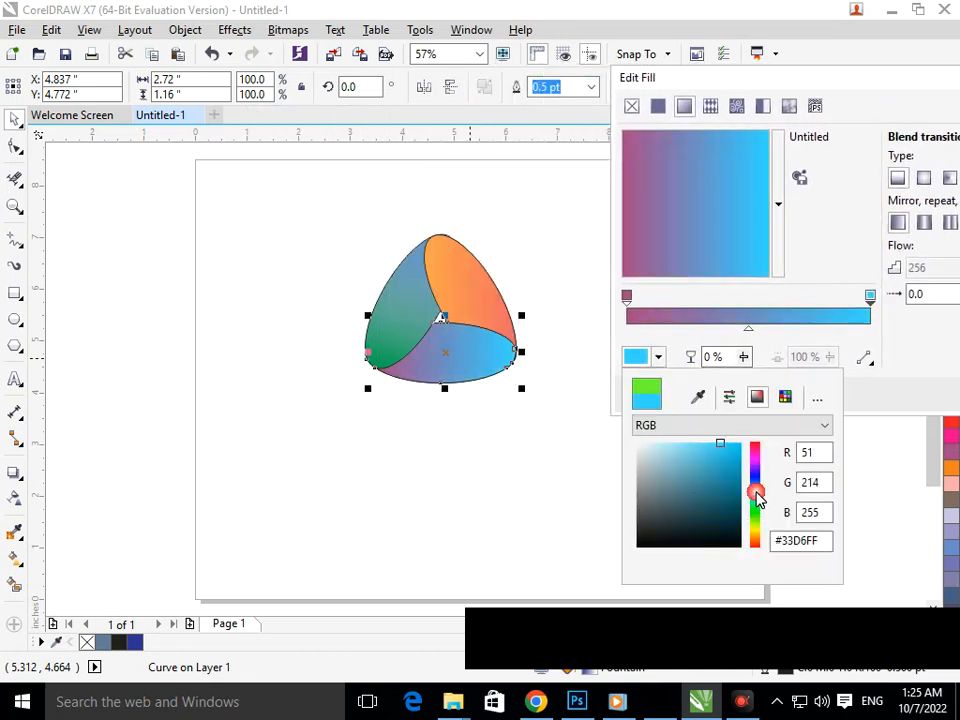
click(925, 405)
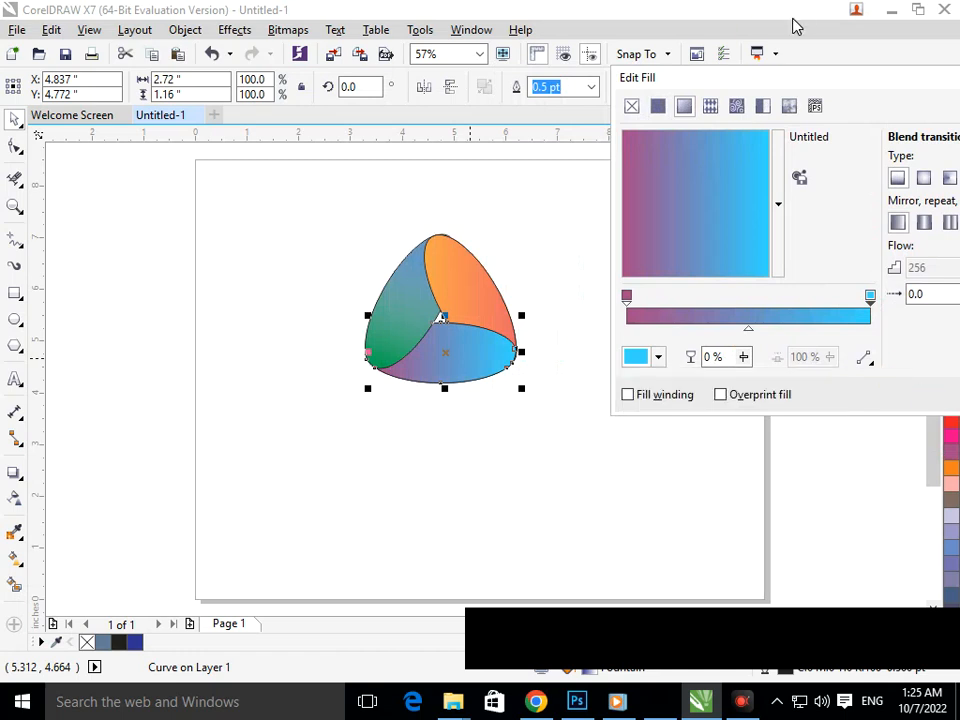
click(834, 429)
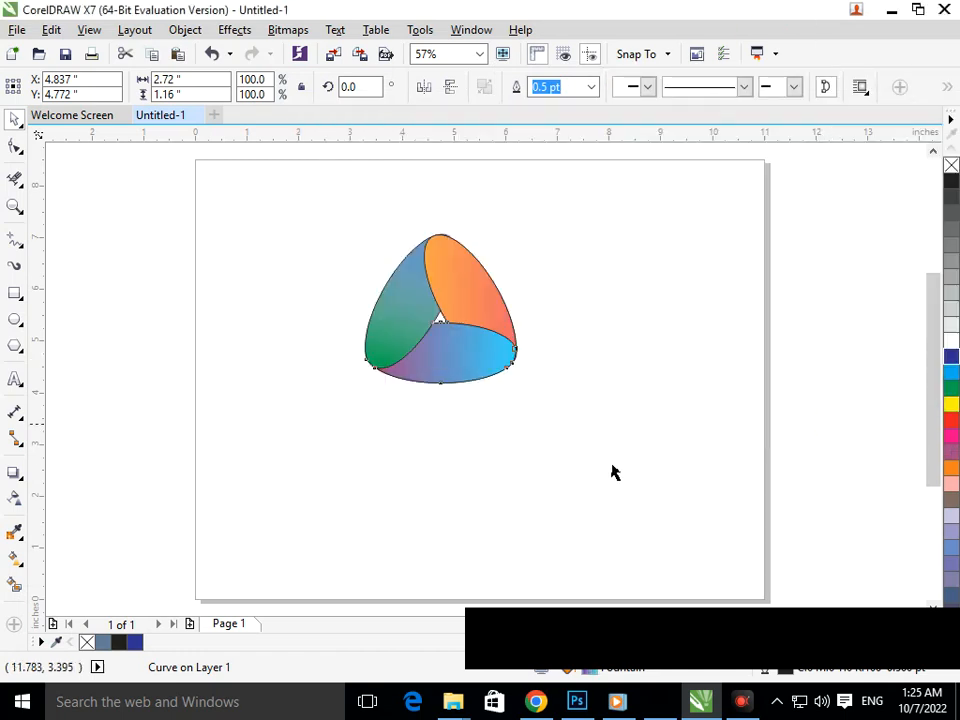
click(605, 466)
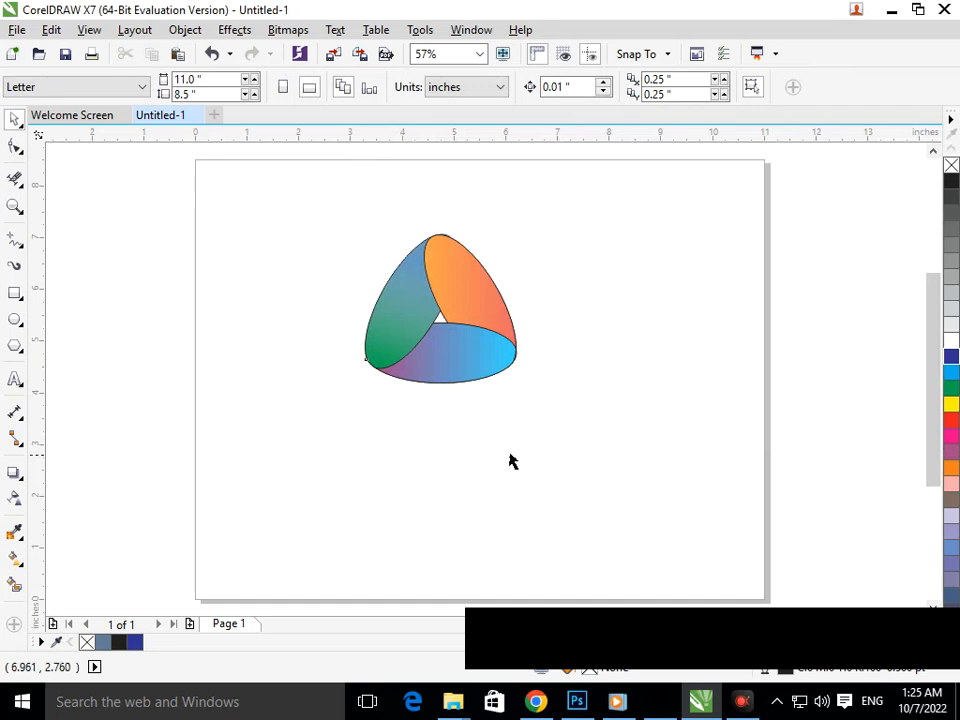
Step: Select all the logo's objects and scale them up proportionally to about 4.7 inches wide
drag(330, 214, 564, 465)
drag(523, 389, 570, 436)
click(533, 566)
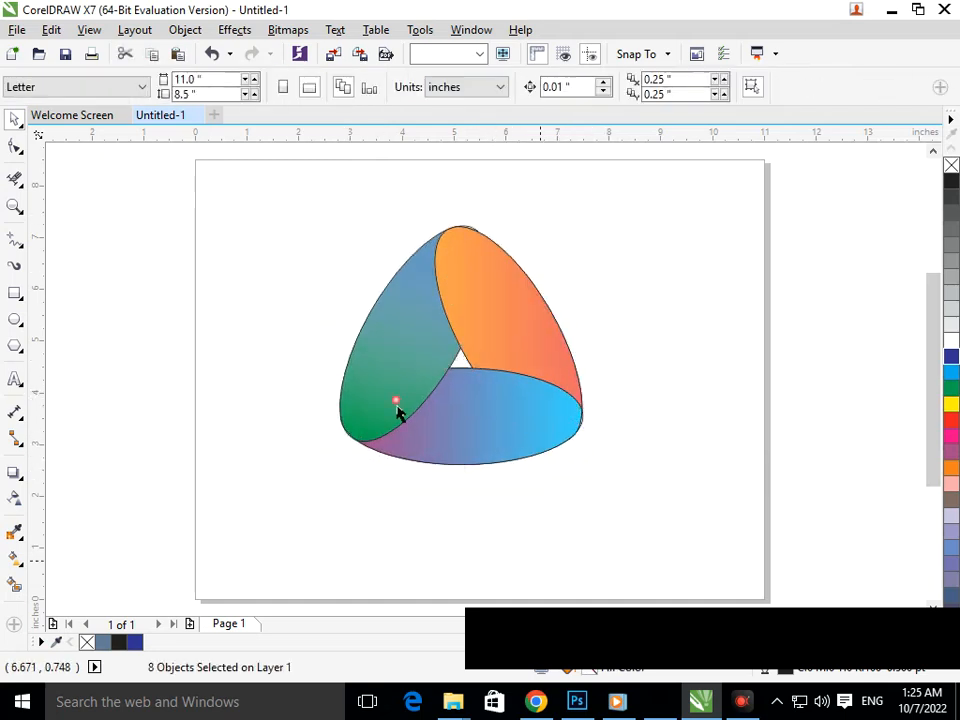
Step: Scale the whole logo up further to about 6.8 inches wide and position it near the middle of the page
scroll(430, 395, down, 2)
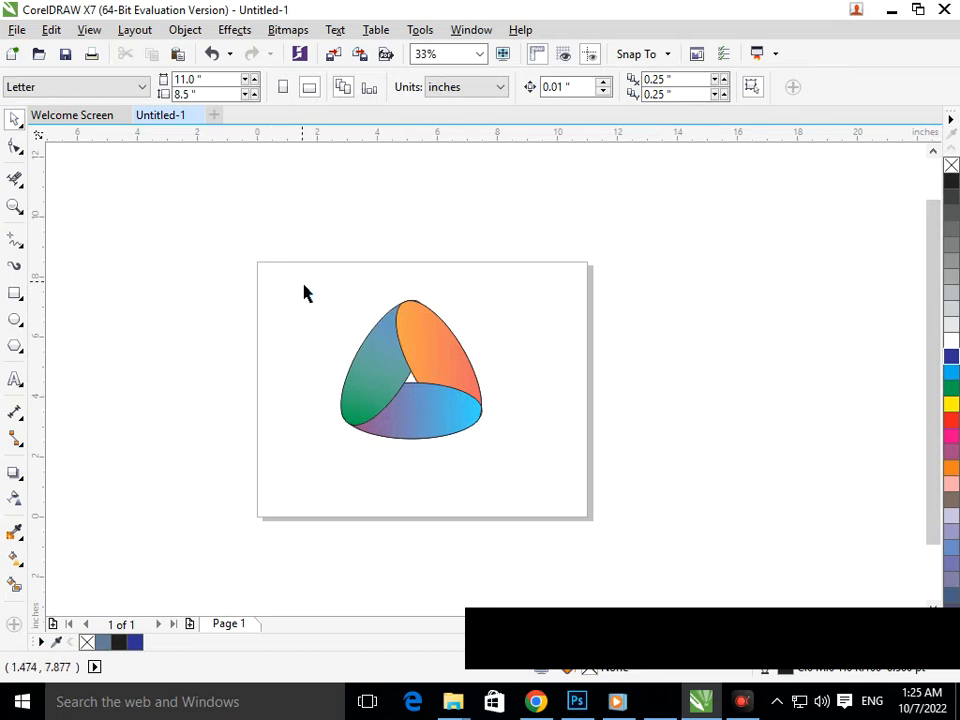
drag(245, 250, 611, 541)
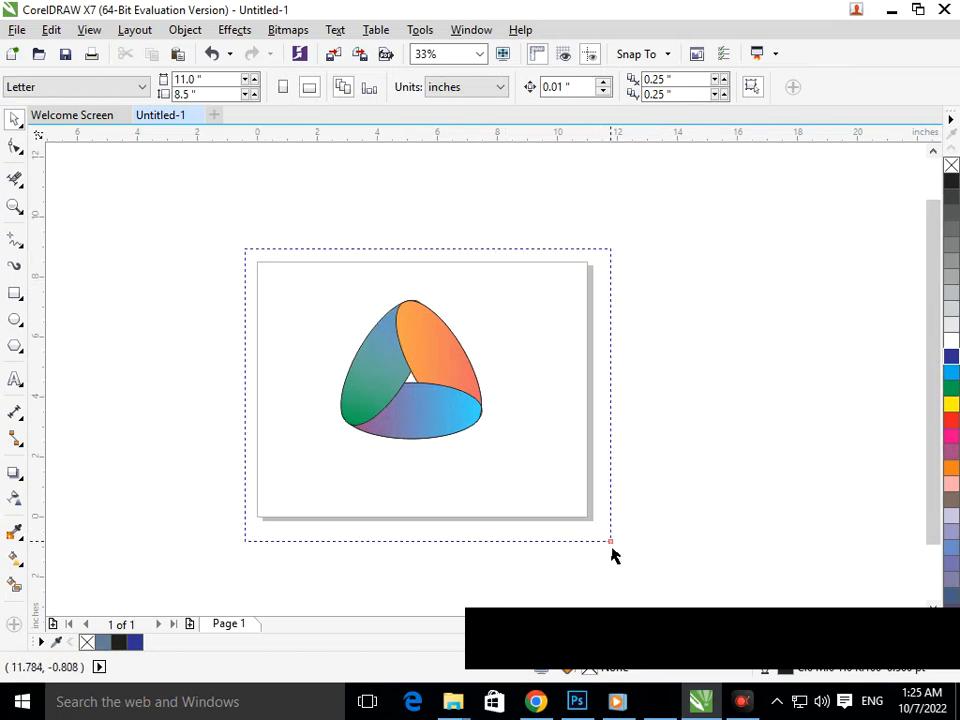
drag(283, 190, 649, 525)
drag(580, 457, 630, 506)
drag(527, 417, 525, 444)
click(648, 412)
scroll(536, 407, down, 2)
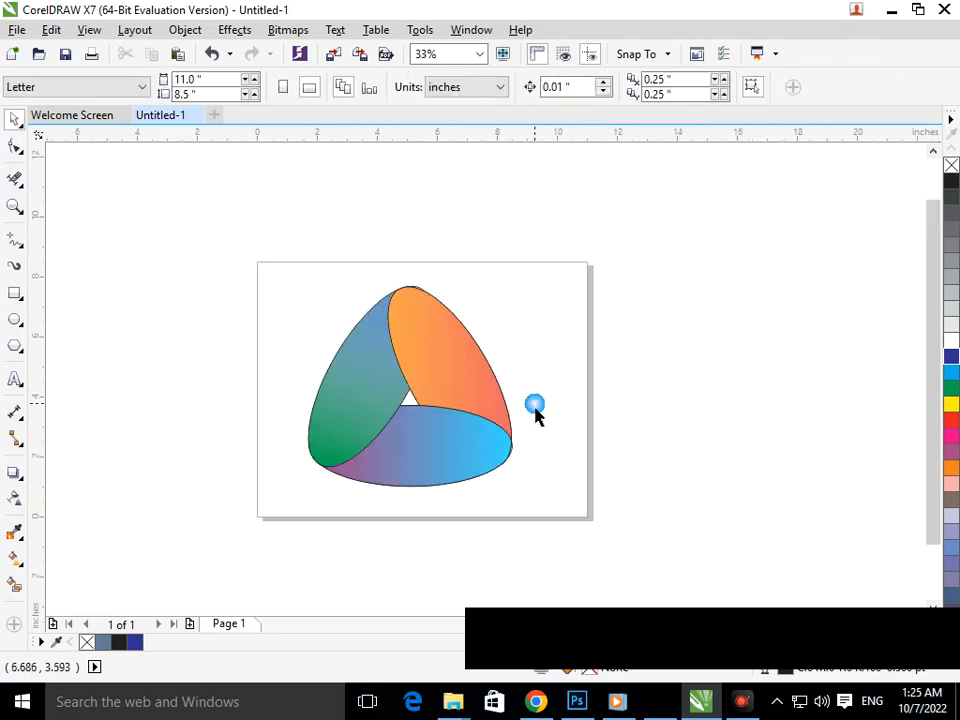
drag(237, 250, 636, 555)
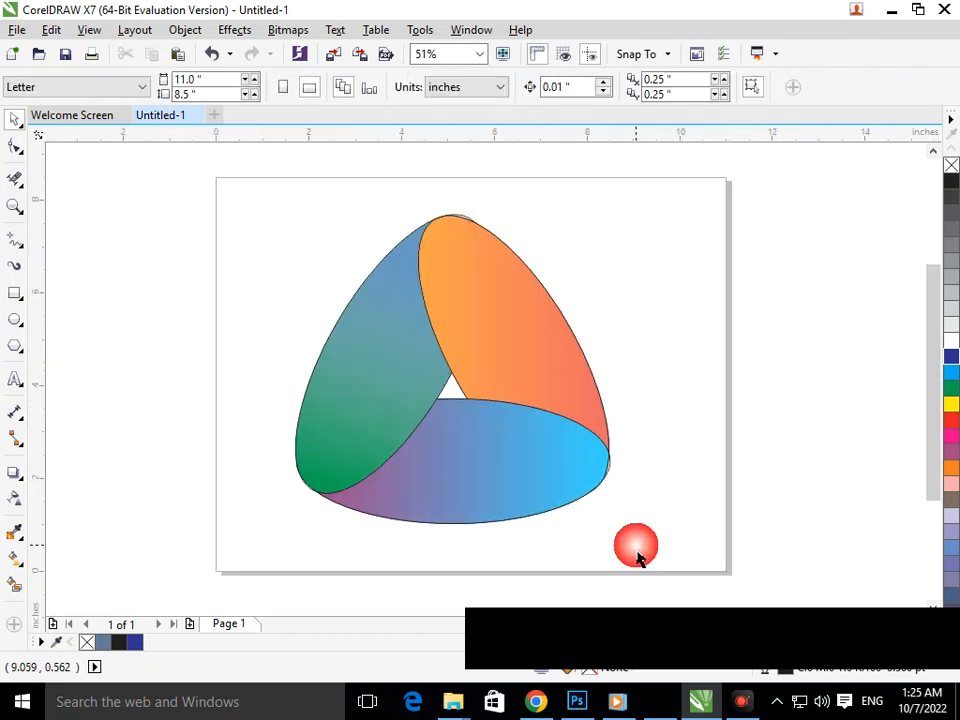